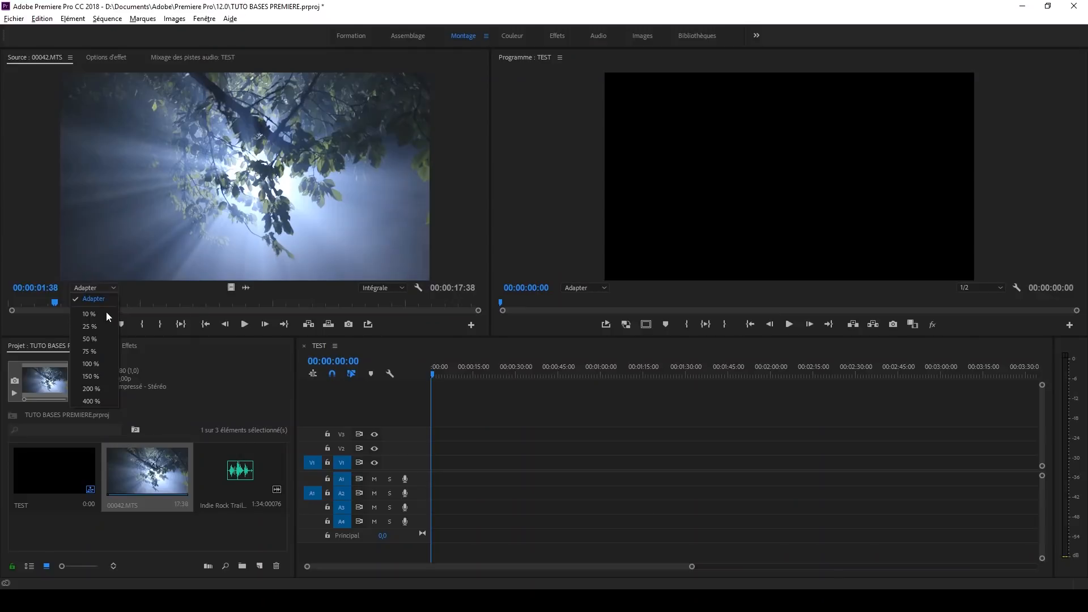
Step: Try the source monitor's display zoom at 10 % and 400 %, and restore it to Adapter
{"action": "left_click", "coordinate": [106, 312]}
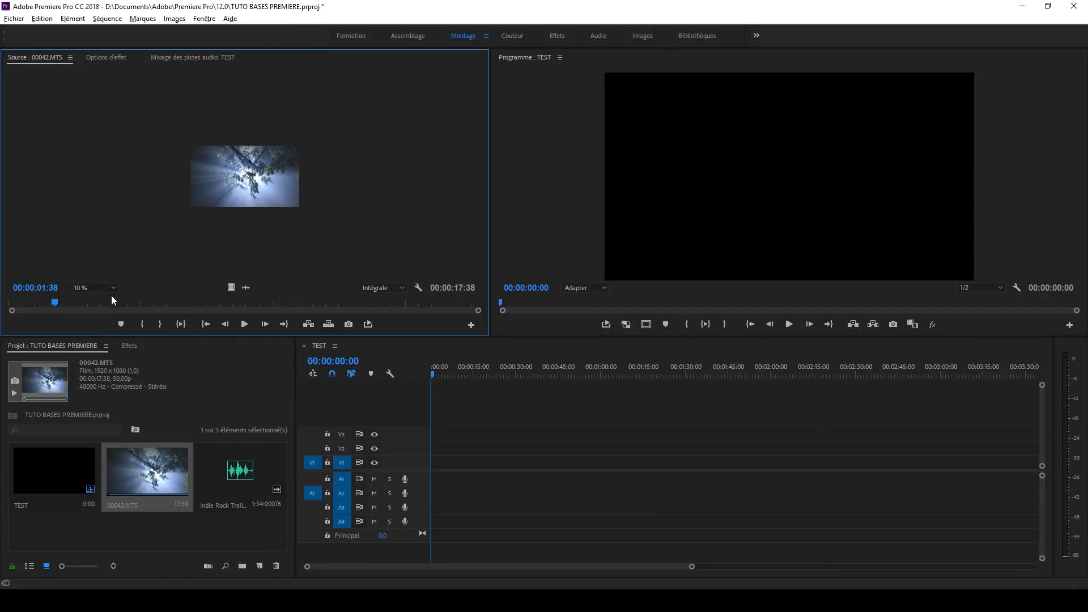
{"action": "left_click", "coordinate": [111, 289]}
{"action": "left_click", "coordinate": [86, 400]}
{"action": "left_click", "coordinate": [108, 289]}
{"action": "left_click", "coordinate": [106, 302]}
Step: Try the source monitor's playback resolution settings Intégrale, 1/2 and 1/4
{"action": "left_click", "coordinate": [383, 287]}
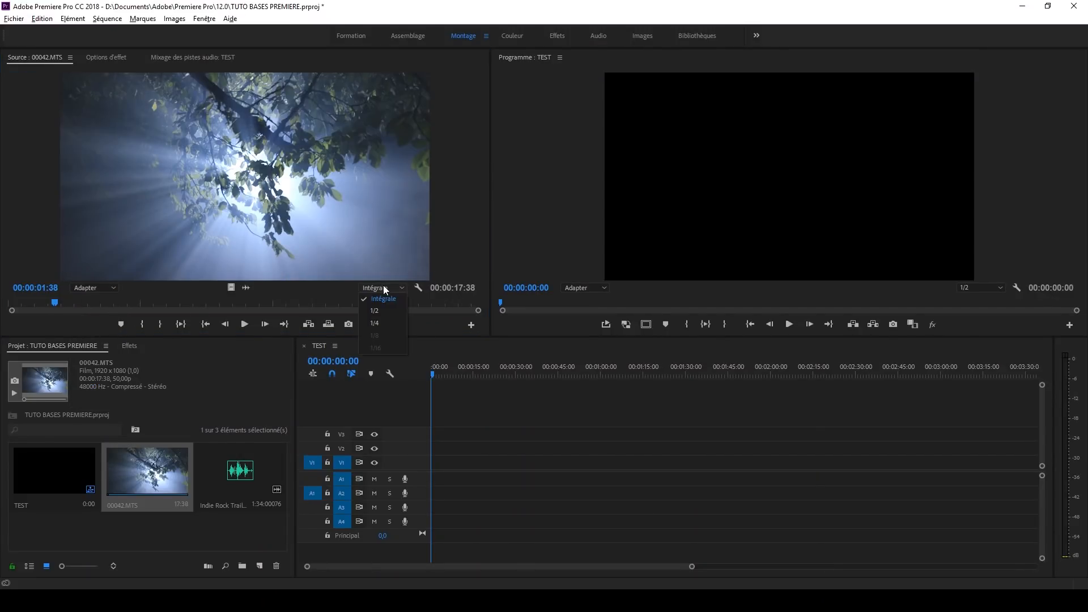
{"action": "left_click", "coordinate": [386, 310]}
{"action": "left_click", "coordinate": [382, 289]}
{"action": "left_click", "coordinate": [373, 289]}
{"action": "left_click", "coordinate": [369, 299]}
{"action": "left_click", "coordinate": [378, 289]}
{"action": "left_click", "coordinate": [382, 310]}
{"action": "left_click", "coordinate": [379, 288]}
{"action": "left_click", "coordinate": [379, 323]}
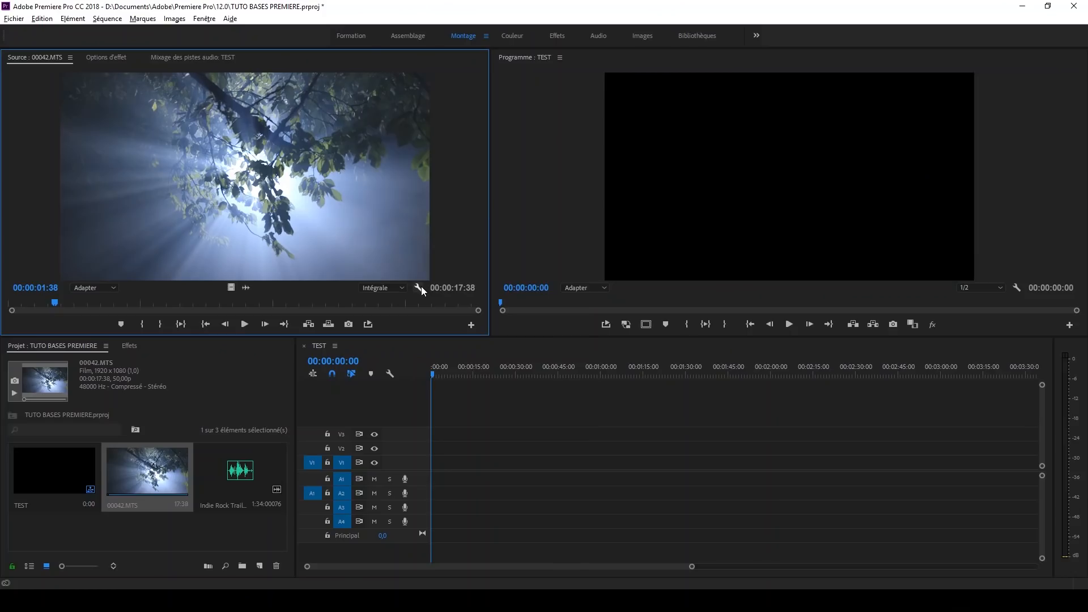
Step: Mark the out point of source clip 00042.MTS at 00:00:03:43 and play the range from in to out
{"action": "left_click", "coordinate": [420, 286]}
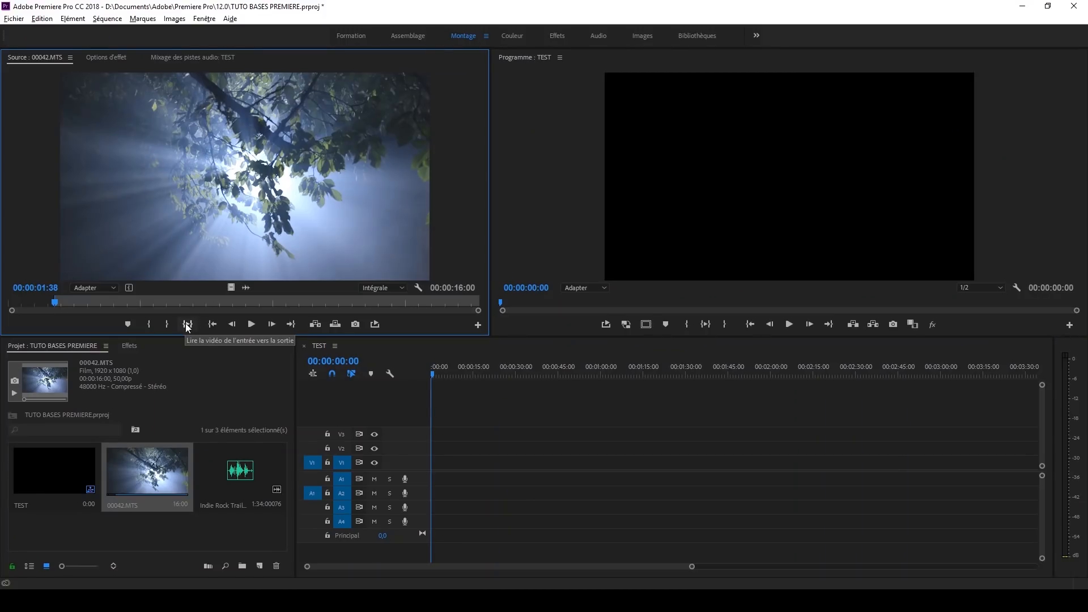
{"action": "left_click", "coordinate": [189, 323]}
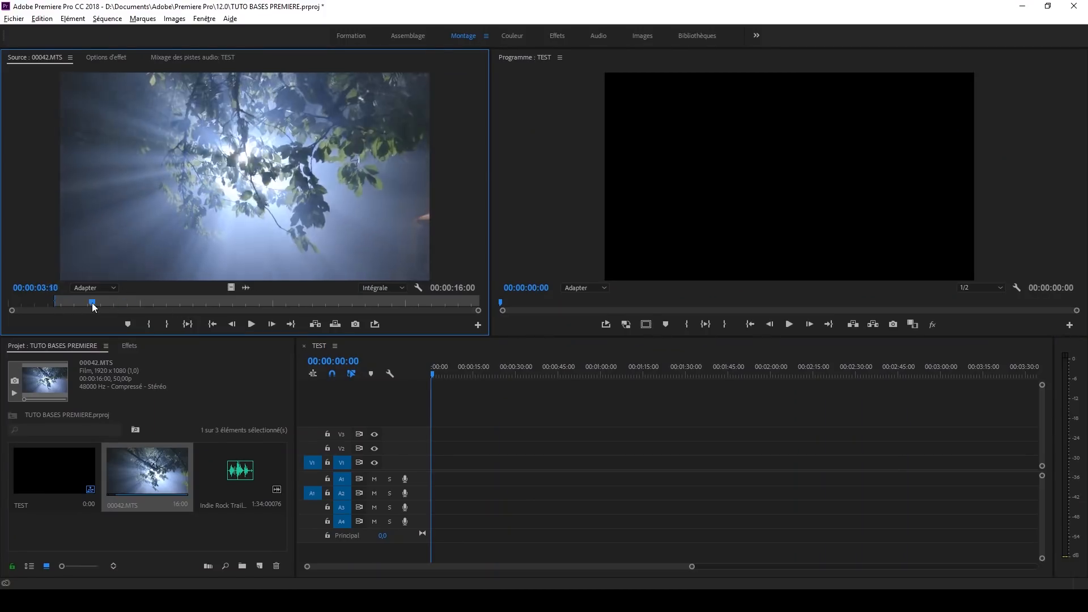
{"action": "left_click", "coordinate": [165, 324]}
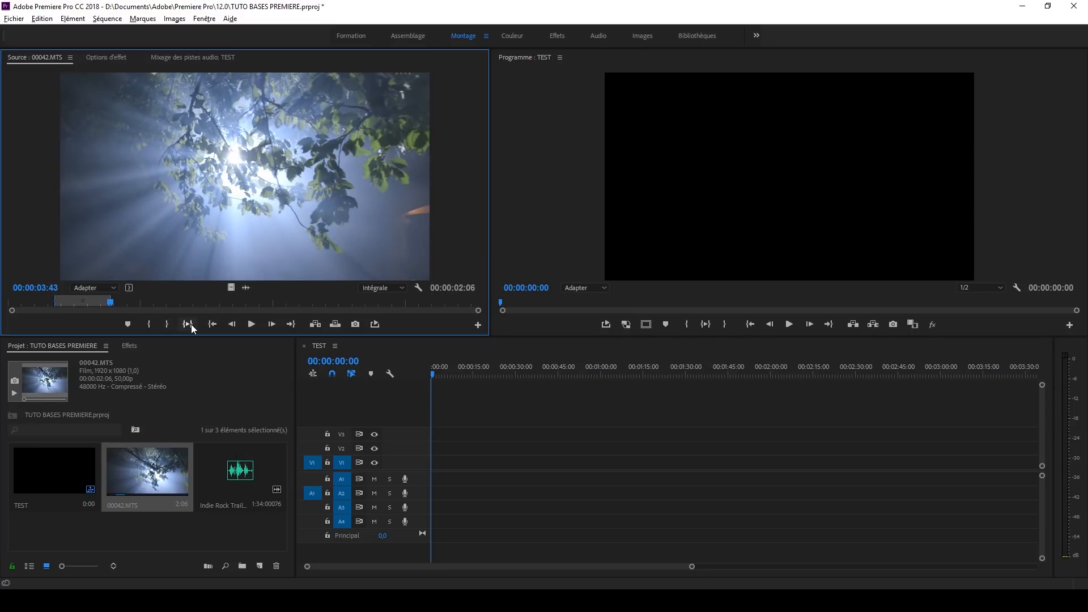
{"action": "left_click", "coordinate": [190, 324]}
Step: Jump between the source clip's in and out points and play it from the in point
{"action": "left_click", "coordinate": [212, 324]}
{"action": "left_click", "coordinate": [297, 324]}
{"action": "left_click", "coordinate": [211, 325]}
{"action": "key", "text": "space"}
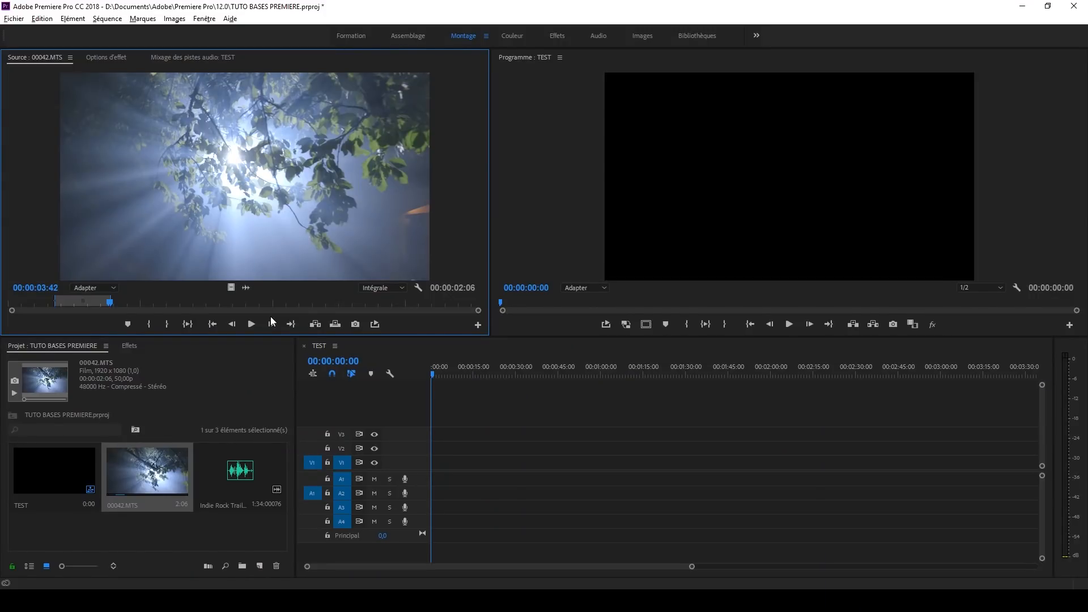
Step: Step the source clip's playhead backward and forward in small jumps around the out point
{"action": "key", "text": "shift+Left"}
{"action": "key", "text": "shift+Left"}
{"action": "key", "text": "shift+Left"}
{"action": "key", "text": "shift+Right"}
{"action": "key", "text": "shift+Right"}
{"action": "key", "text": "shift+Right"}
{"action": "key", "text": "shift+Right"}
{"action": "key", "text": "shift+Left"}
{"action": "key", "text": "shift+Left"}
{"action": "key", "text": "shift+Left"}
{"action": "key", "text": "shift+Left"}
{"action": "key", "text": "shift+Left"}
{"action": "key", "text": "shift+Right"}
{"action": "key", "text": "shift+Right"}
{"action": "key", "text": "shift+Right"}
{"action": "key", "text": "shift+Right"}
{"action": "key", "text": "shift+Right"}
{"action": "key", "text": "shift+Right"}
{"action": "key", "text": "shift+Right"}
{"action": "key", "text": "shift+Left"}
{"action": "key", "text": "shift+Left"}
{"action": "key", "text": "shift+Left"}
Step: Play and stop the source clip, and replay its marked range from in to out
{"action": "left_click", "coordinate": [254, 326]}
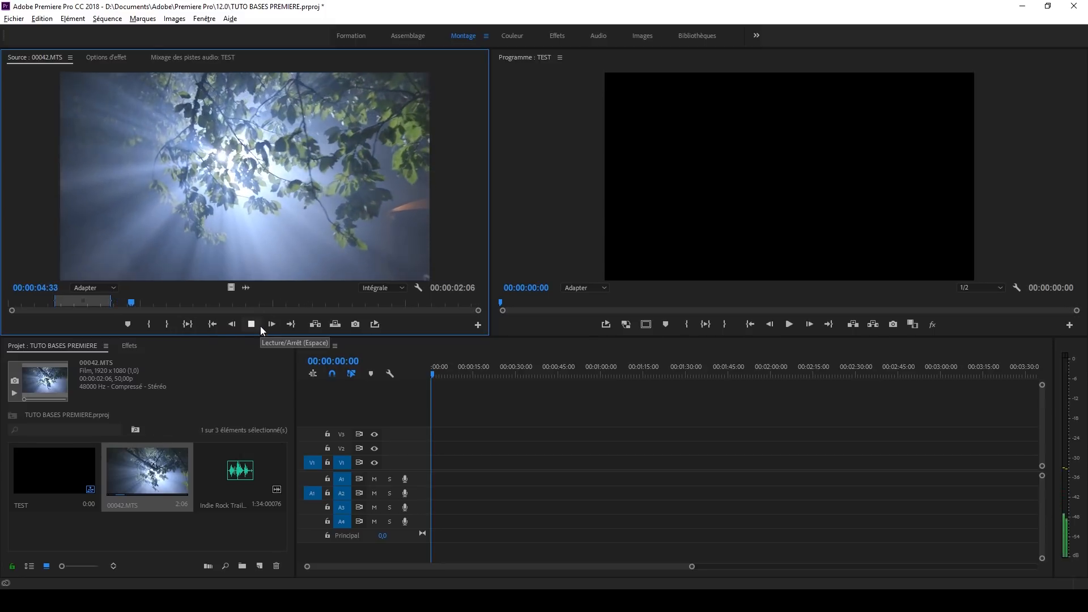
{"action": "left_click", "coordinate": [260, 326]}
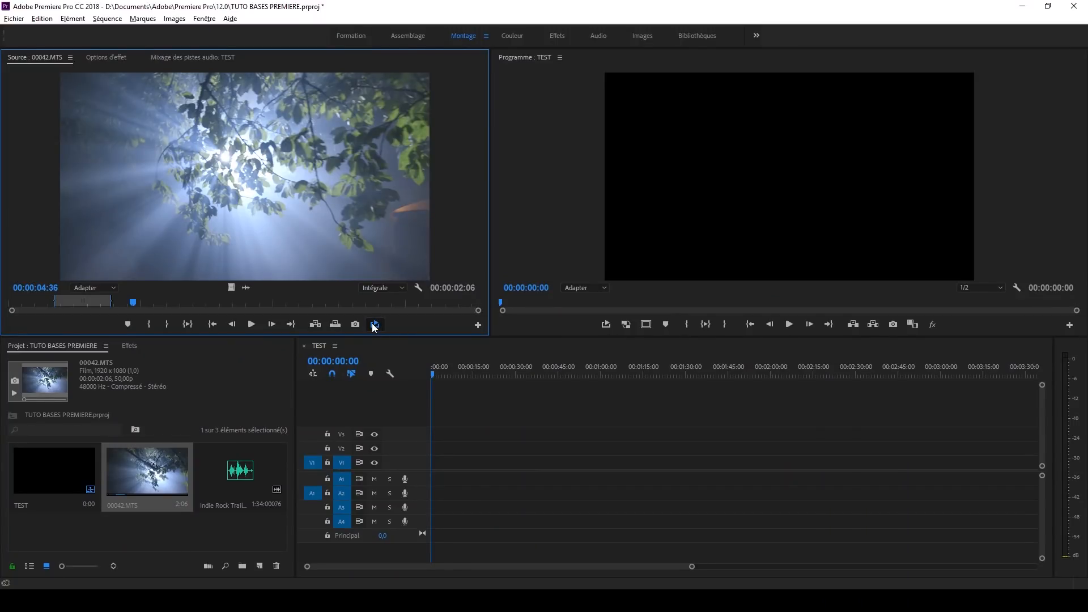
{"action": "left_click", "coordinate": [190, 322]}
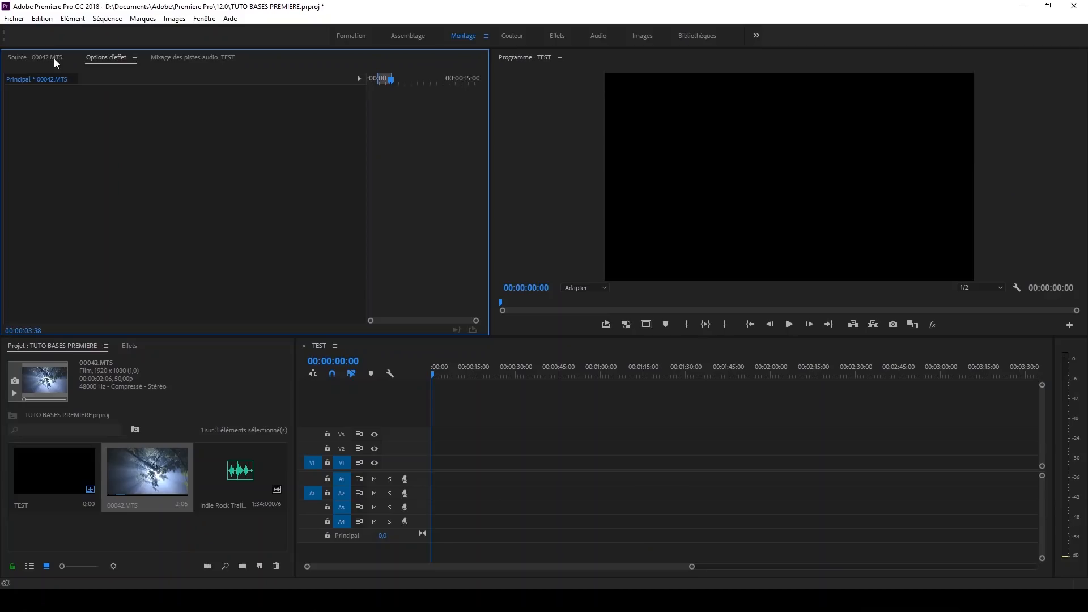
Step: Look through the source clip's effect options and the audio track mixer of the TEST sequence
{"action": "left_click", "coordinate": [53, 57]}
{"action": "left_click", "coordinate": [113, 57]}
{"action": "left_click", "coordinate": [170, 58]}
{"action": "left_click", "coordinate": [108, 59]}
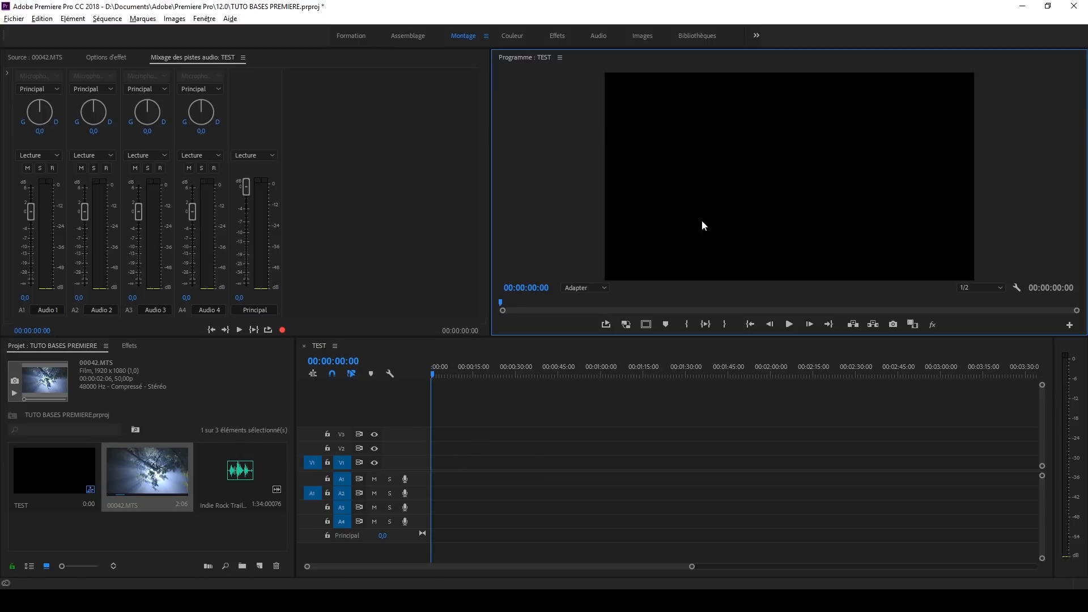
Step: Place 00042.MTS at the start of the TEST sequence, with track V1 enlarged and the playhead at 00:00:01:05
{"action": "left_click_drag", "start_coordinate": [151, 475], "coordinate": [426, 452]}
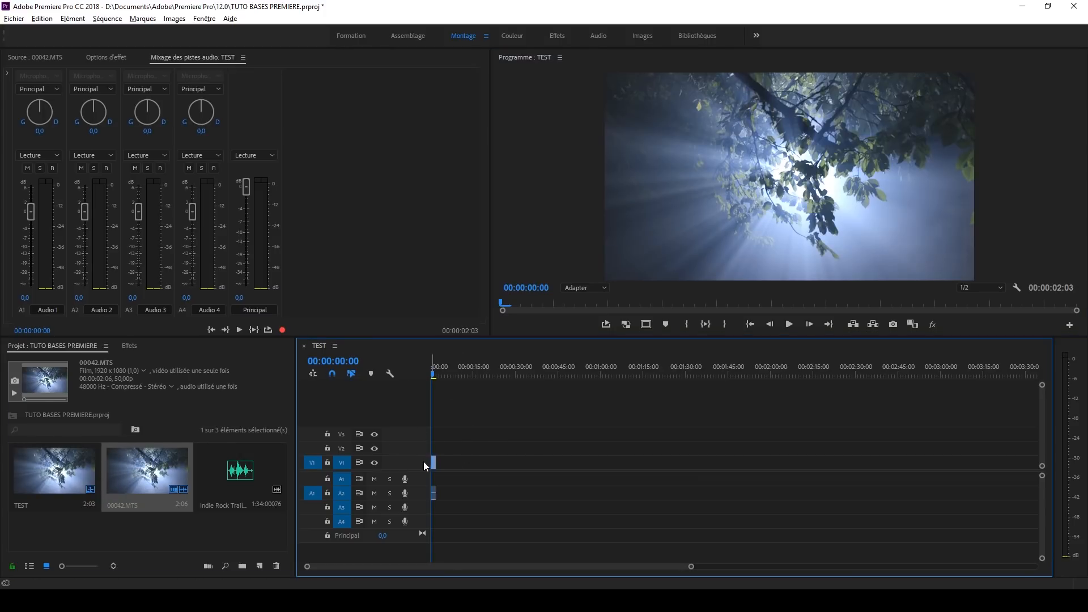
{"action": "double_click", "coordinate": [423, 461]}
{"action": "left_click", "coordinate": [431, 371]}
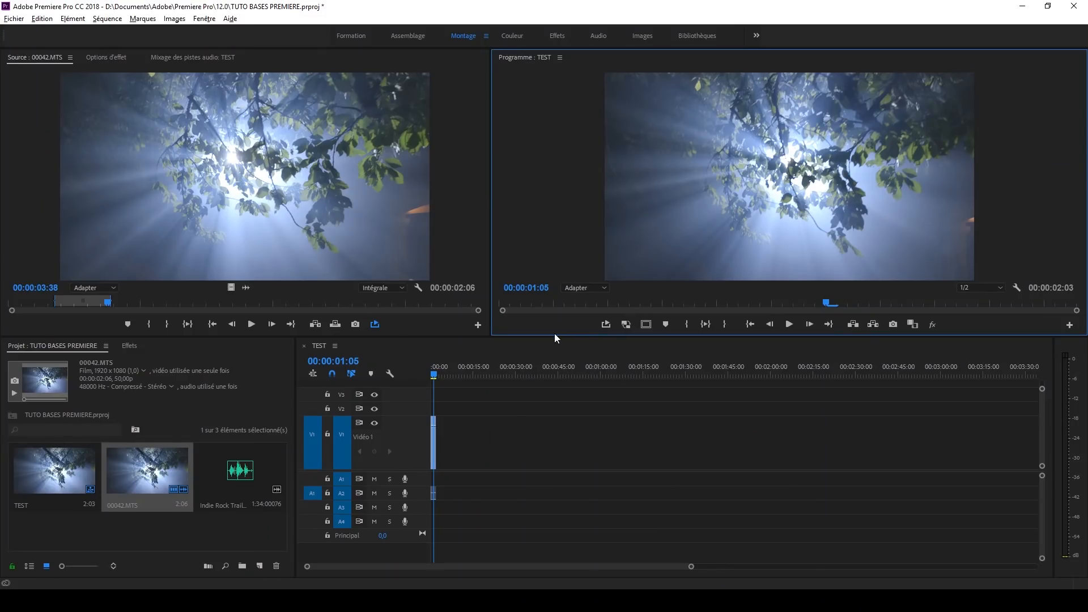
Step: Toggle the safe margins on and off over the program image and try the global effects bypass
{"action": "left_click", "coordinate": [646, 325]}
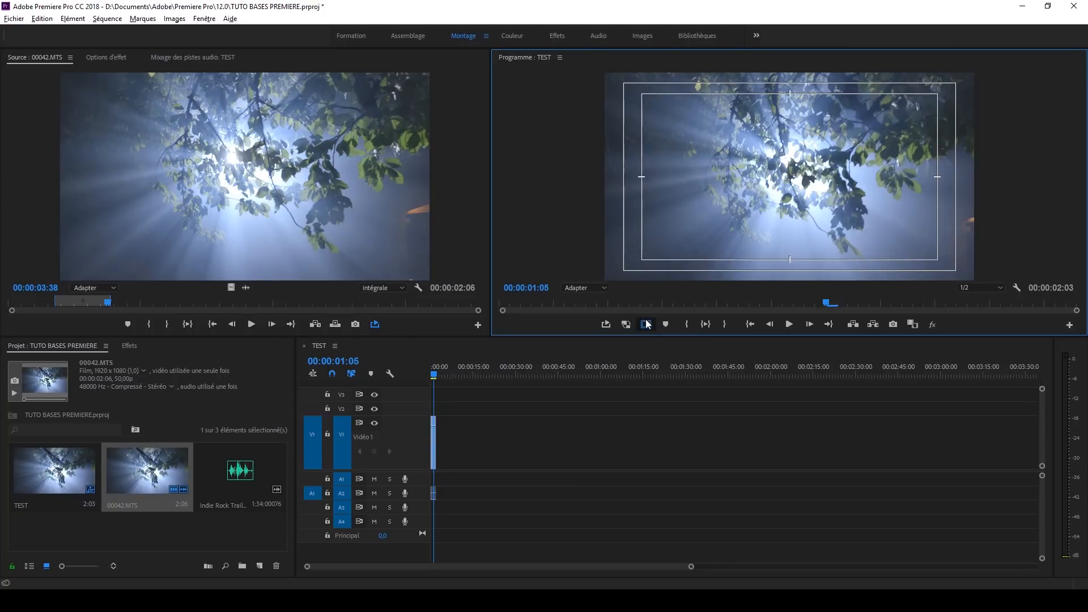
{"action": "left_click", "coordinate": [646, 323]}
{"action": "left_click", "coordinate": [646, 325]}
{"action": "left_click", "coordinate": [646, 325]}
{"action": "left_click", "coordinate": [646, 325]}
{"action": "left_click", "coordinate": [646, 325]}
{"action": "left_click", "coordinate": [646, 324]}
{"action": "left_click", "coordinate": [646, 325]}
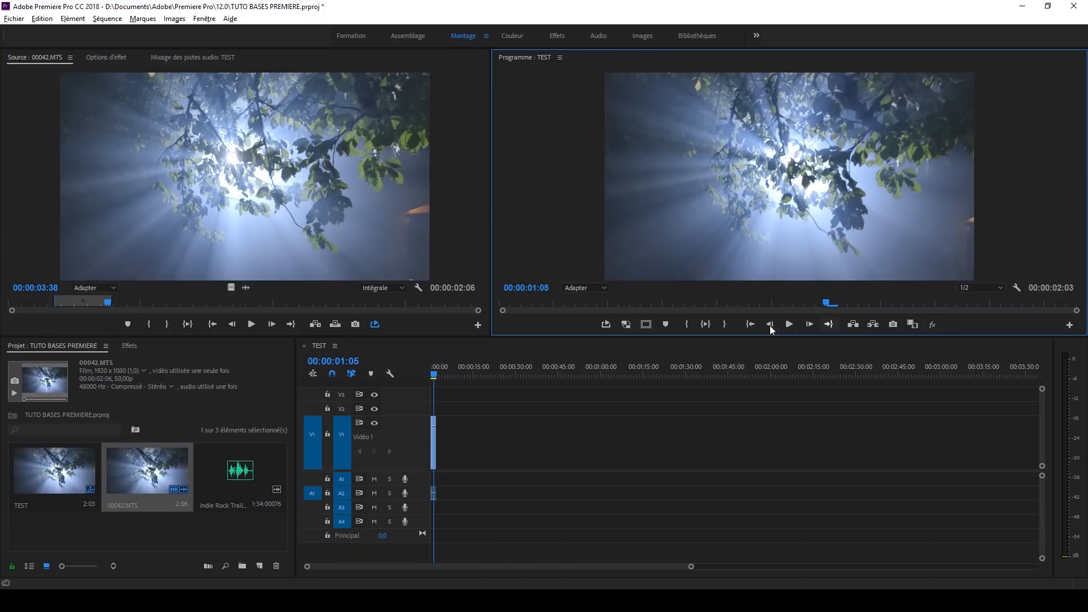
{"action": "left_click", "coordinate": [934, 326]}
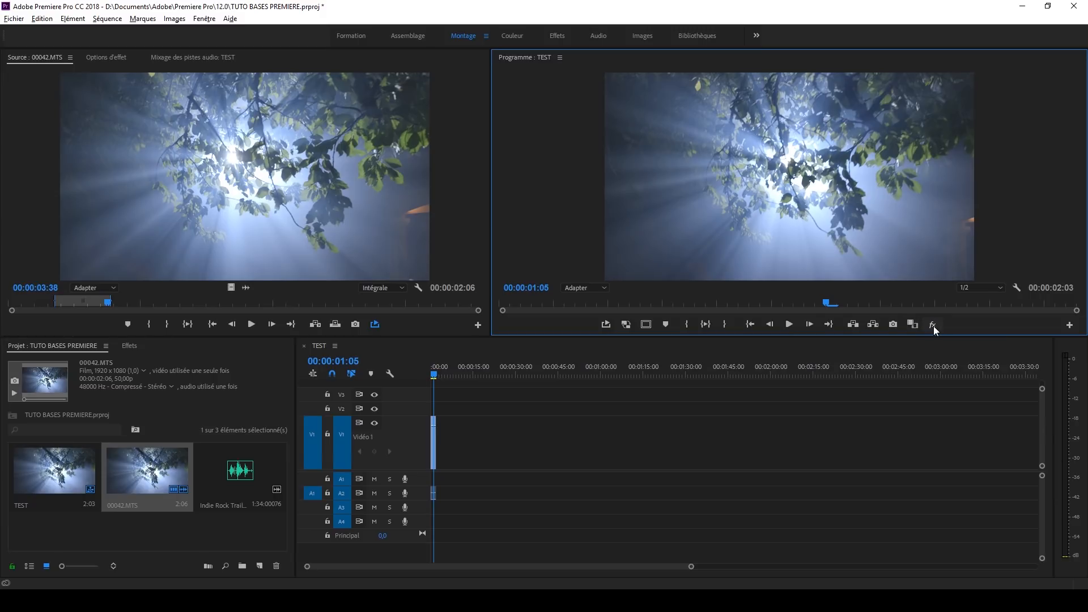
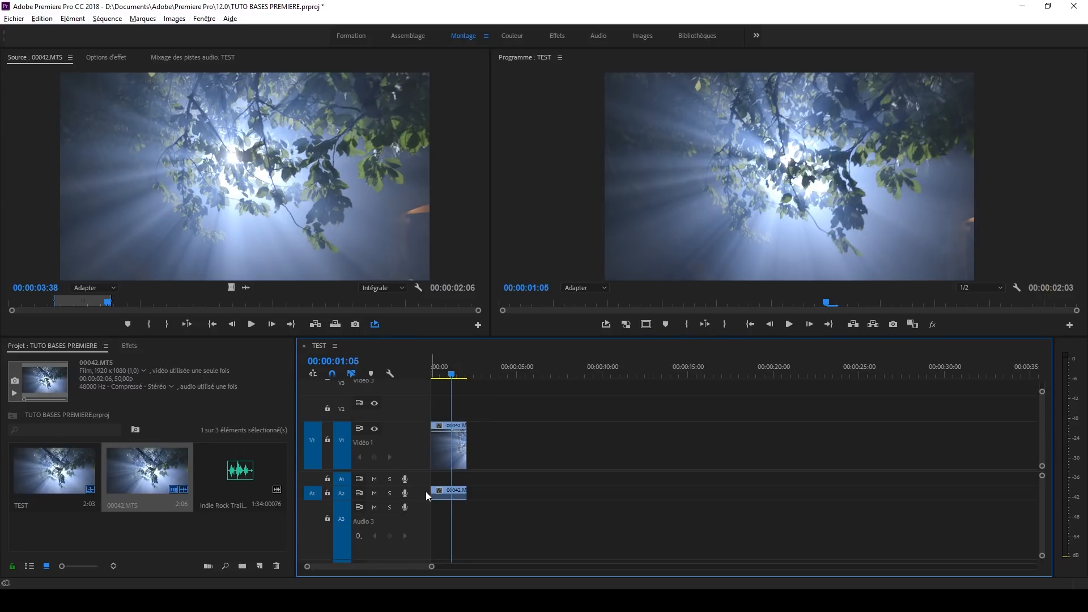
Step: Enlarge audio track A2, mute track A1 and try its solo and voice-over recording controls
{"action": "scroll", "coordinate": [426, 491], "scroll_direction": "up", "scroll_amount": 3}
{"action": "scroll", "coordinate": [462, 510], "scroll_direction": "up", "scroll_amount": 5}
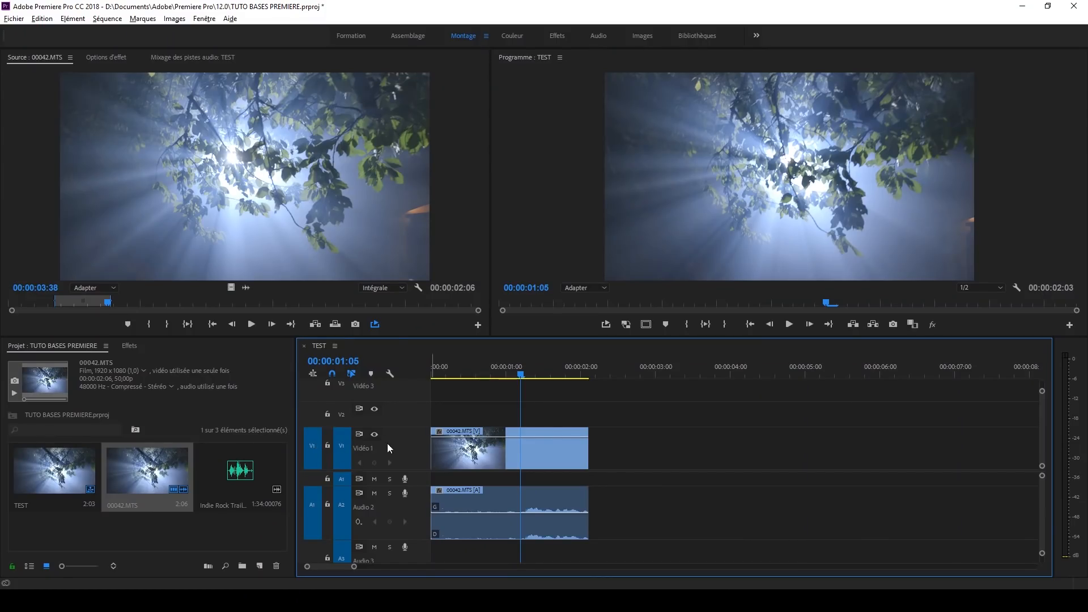
{"action": "left_click", "coordinate": [374, 479]}
{"action": "left_click", "coordinate": [374, 479]}
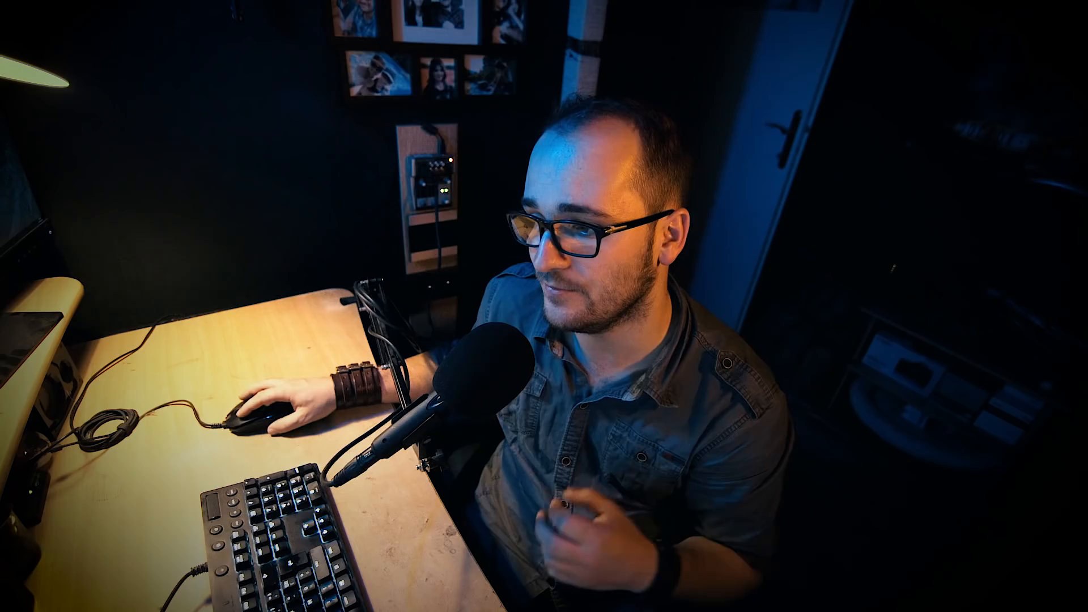
{"action": "left_click", "coordinate": [391, 478]}
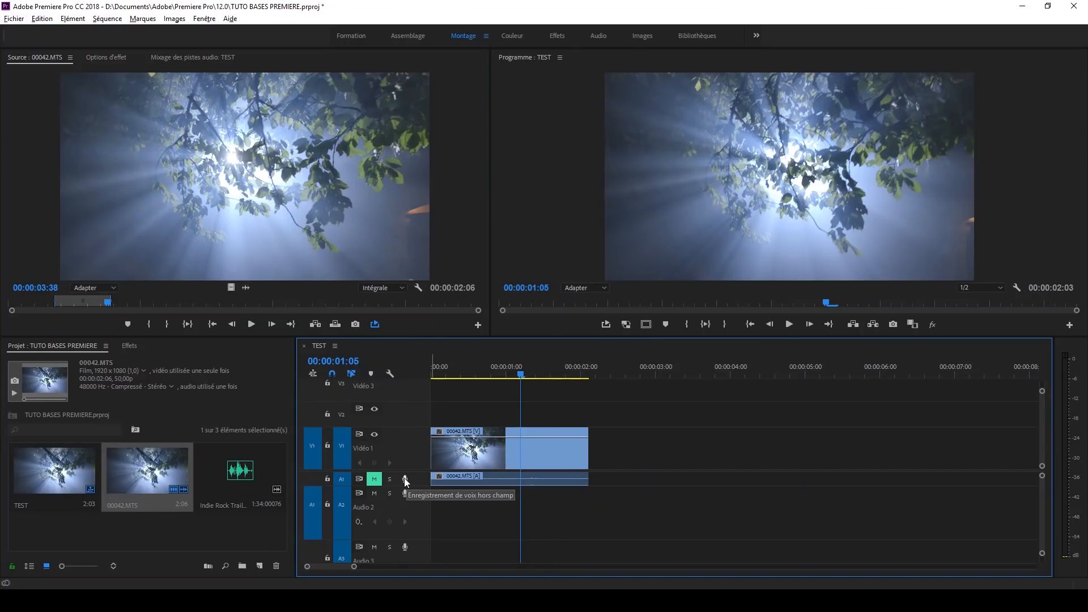
{"action": "left_click", "coordinate": [405, 480]}
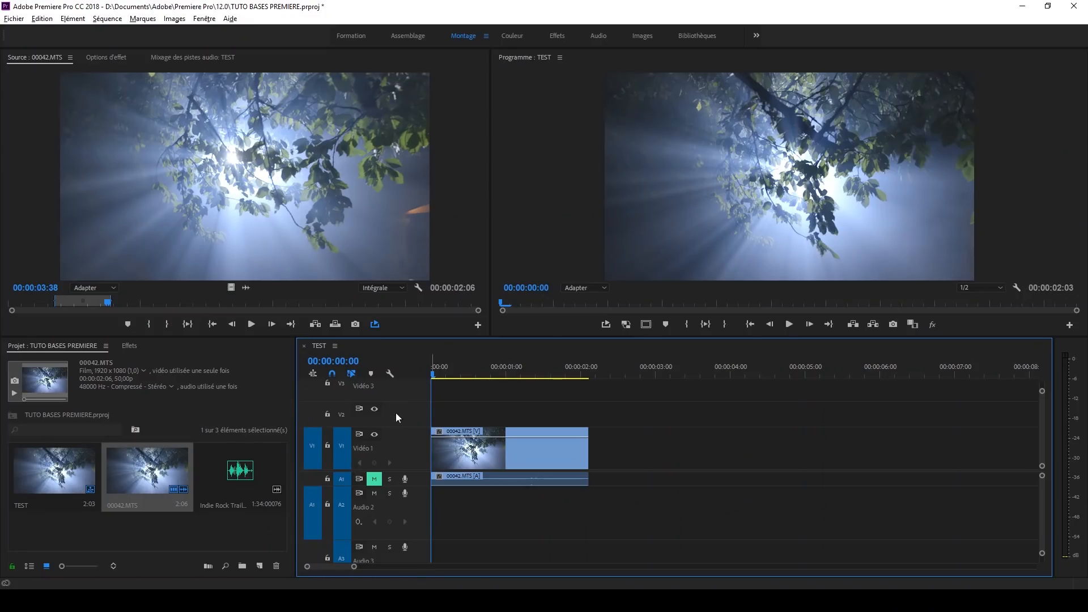
Step: Toggle the output visibility of video track V1 off and on
{"action": "left_click", "coordinate": [373, 434]}
{"action": "left_click", "coordinate": [375, 437]}
{"action": "left_click", "coordinate": [375, 436]}
{"action": "left_click", "coordinate": [375, 437]}
Step: Duplicate the V1 clip onto track V2 starting at about 00:00:00:12 and place the playhead at 00:00:00:19
{"action": "mouse_move", "coordinate": [475, 364]}
{"action": "left_mouse_down"}
{"action": "mouse_move", "coordinate": [486, 360]}
{"action": "mouse_move", "coordinate": [467, 363]}
{"action": "left_mouse_up"}
{"action": "left_click_drag", "start_coordinate": [491, 451], "coordinate": [517, 415]}
{"action": "mouse_move", "coordinate": [475, 374]}
{"action": "left_mouse_down"}
{"action": "mouse_move", "coordinate": [465, 374]}
{"action": "mouse_move", "coordinate": [480, 371]}
{"action": "left_mouse_up"}
{"action": "left_click", "coordinate": [487, 367]}
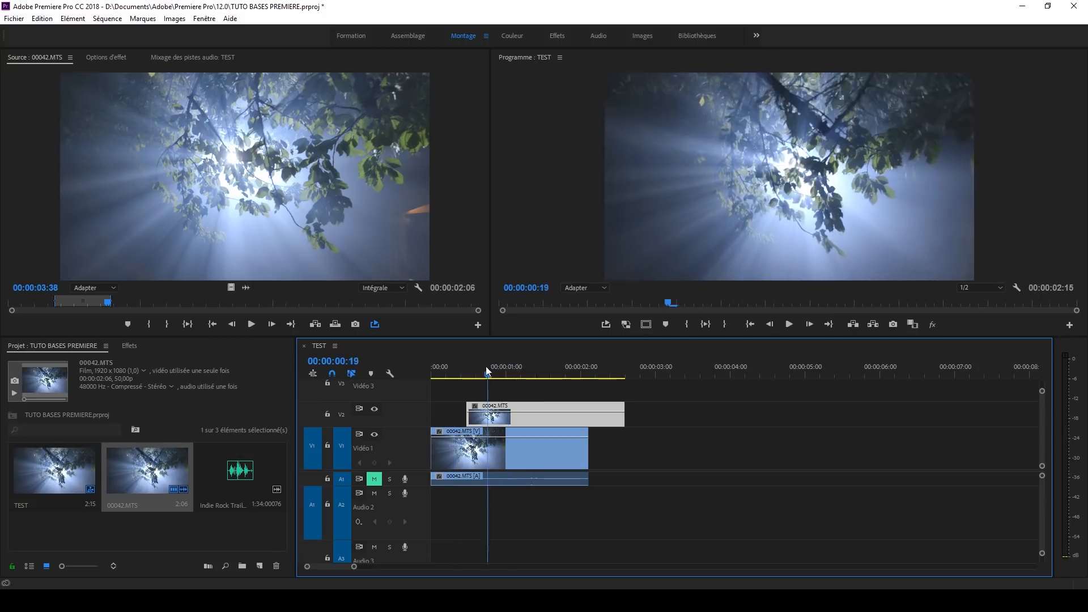
Step: Compare the overlapping clips by hiding tracks V2 and V1 in turn, and move the playhead to 00:00:01:11
{"action": "left_click", "coordinate": [374, 409]}
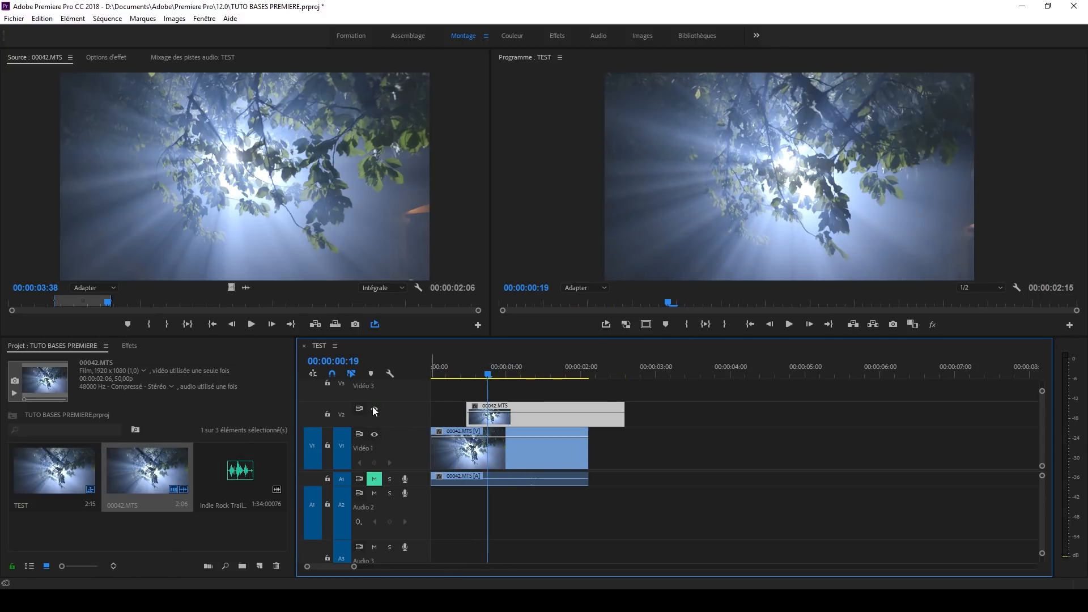
{"action": "left_click", "coordinate": [374, 409]}
{"action": "left_click", "coordinate": [374, 434]}
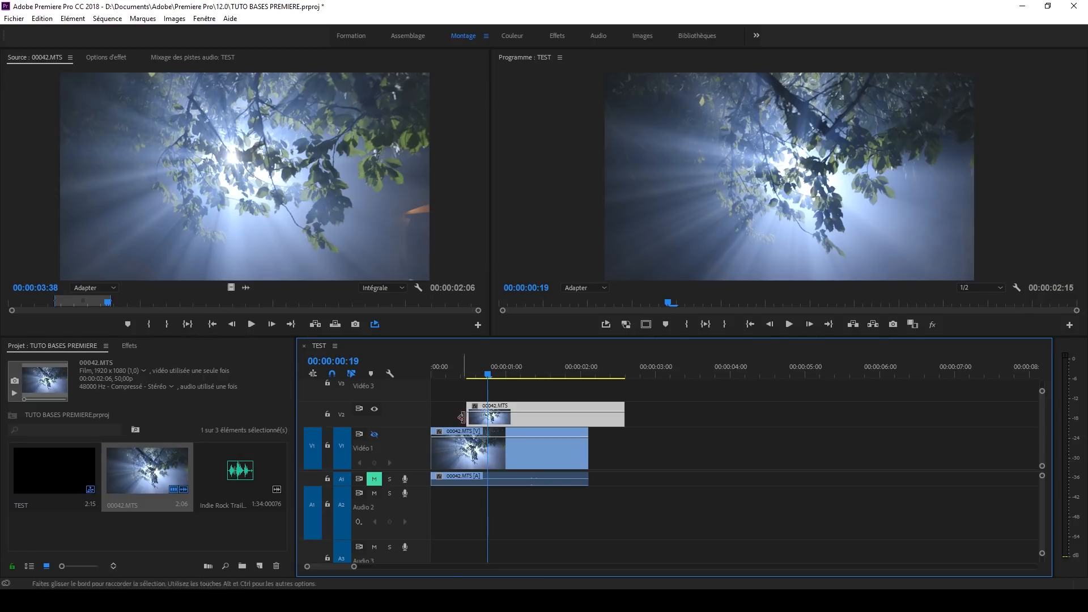
{"action": "left_click_drag", "start_coordinate": [487, 371], "coordinate": [538, 376]}
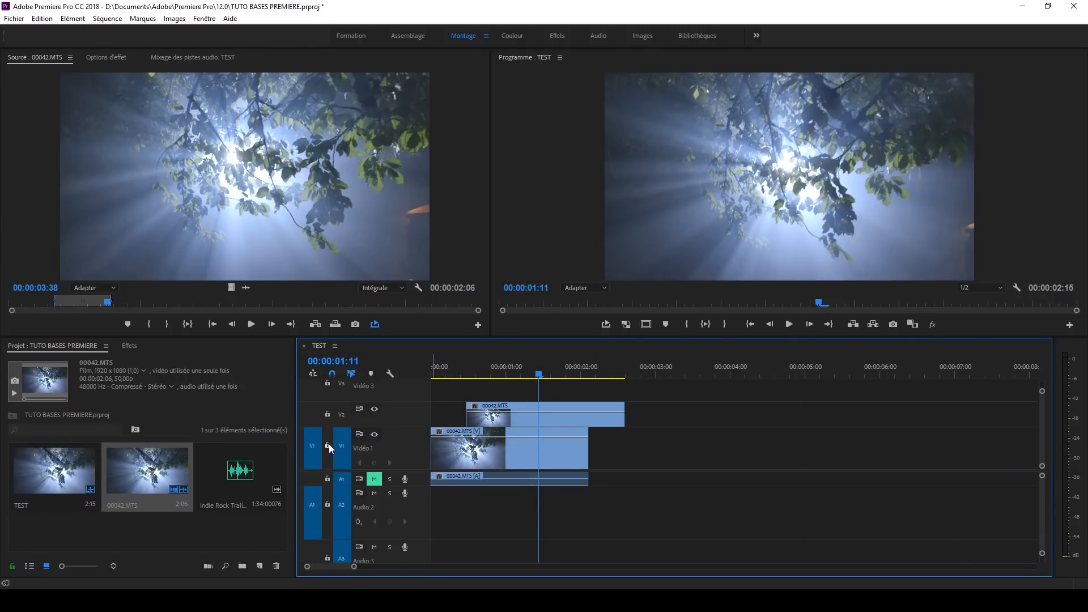
Step: Lock video track V1 and audio track A1, and unlock both again
{"action": "left_click", "coordinate": [328, 446]}
{"action": "left_click", "coordinate": [327, 479]}
{"action": "left_click", "coordinate": [326, 479]}
{"action": "left_click", "coordinate": [327, 446]}
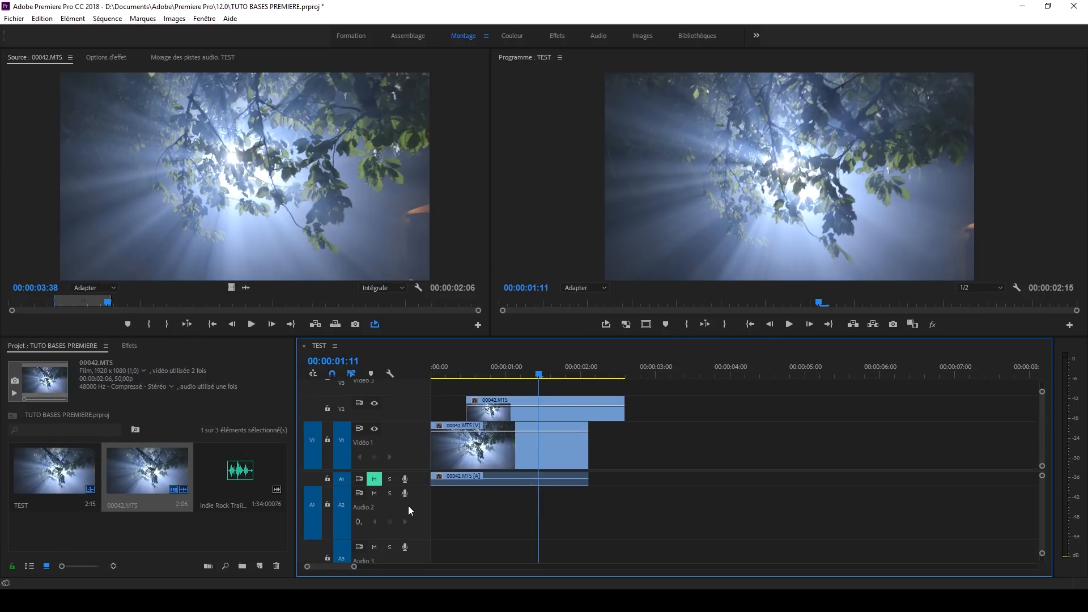
Step: Adjust the audio track heights in the timeline, reducing A2 and enlarging A1 to show its waveform
{"action": "scroll", "coordinate": [417, 512], "scroll_direction": "down", "scroll_amount": 5}
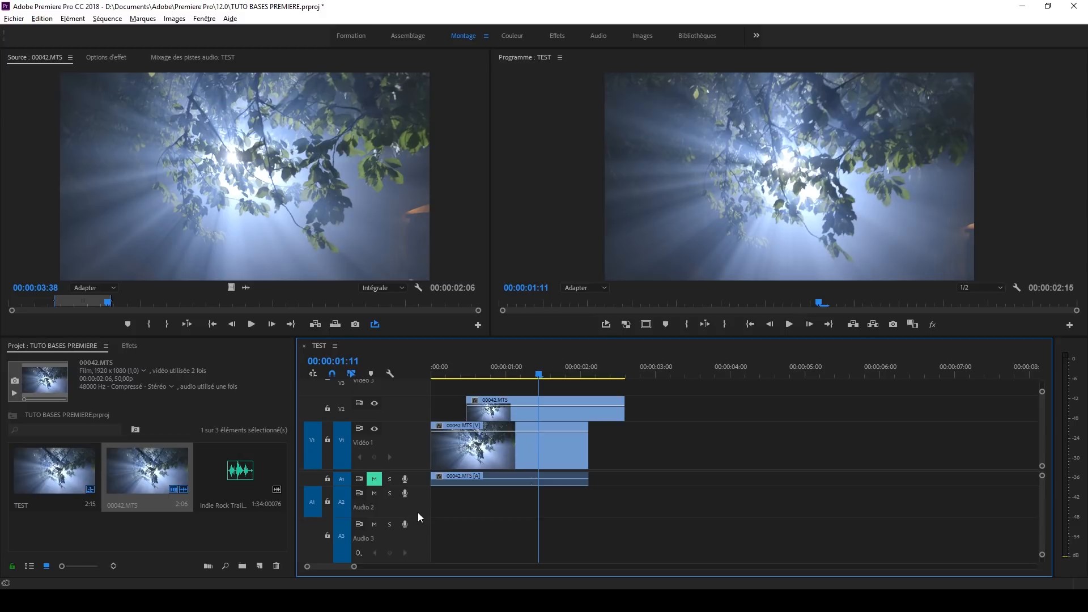
{"action": "scroll", "coordinate": [418, 500], "scroll_direction": "up", "scroll_amount": 2}
{"action": "scroll", "coordinate": [423, 482], "scroll_direction": "up", "scroll_amount": 3}
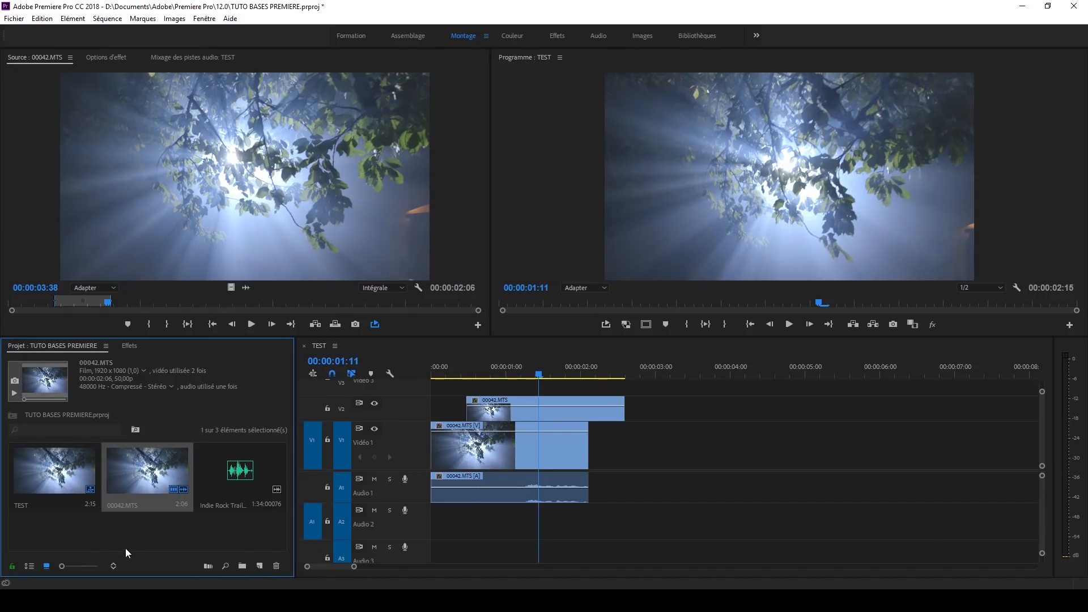
{"action": "left_click", "coordinate": [126, 546]}
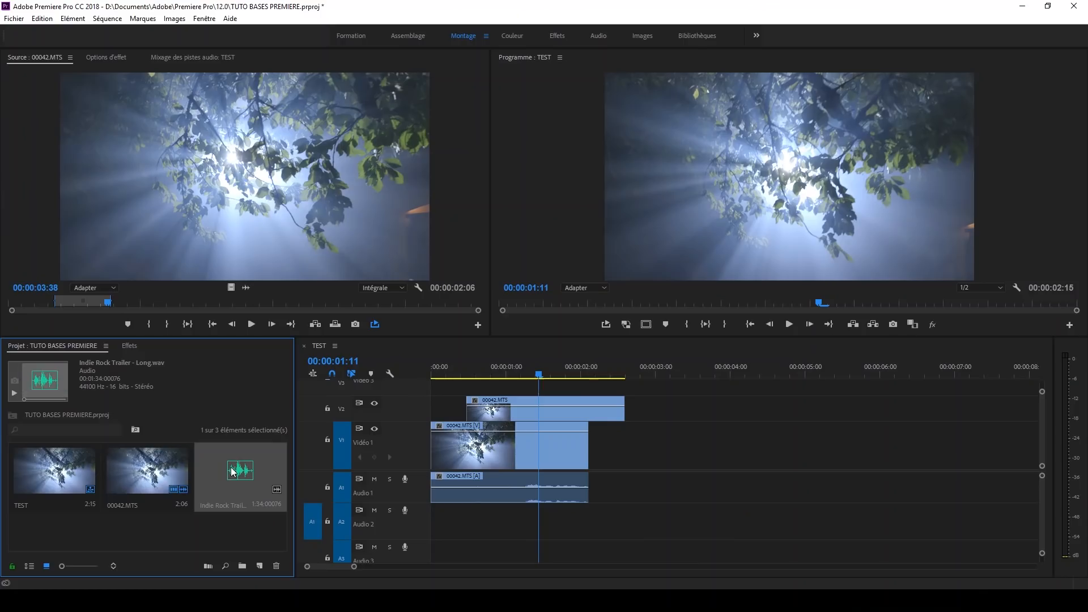
{"action": "left_click", "coordinate": [146, 470]}
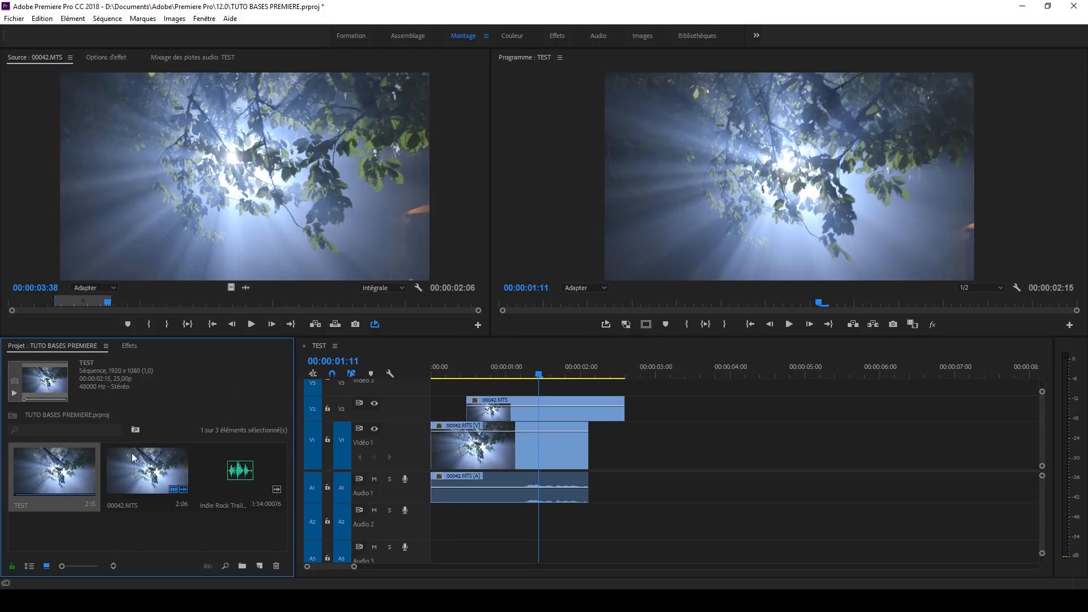
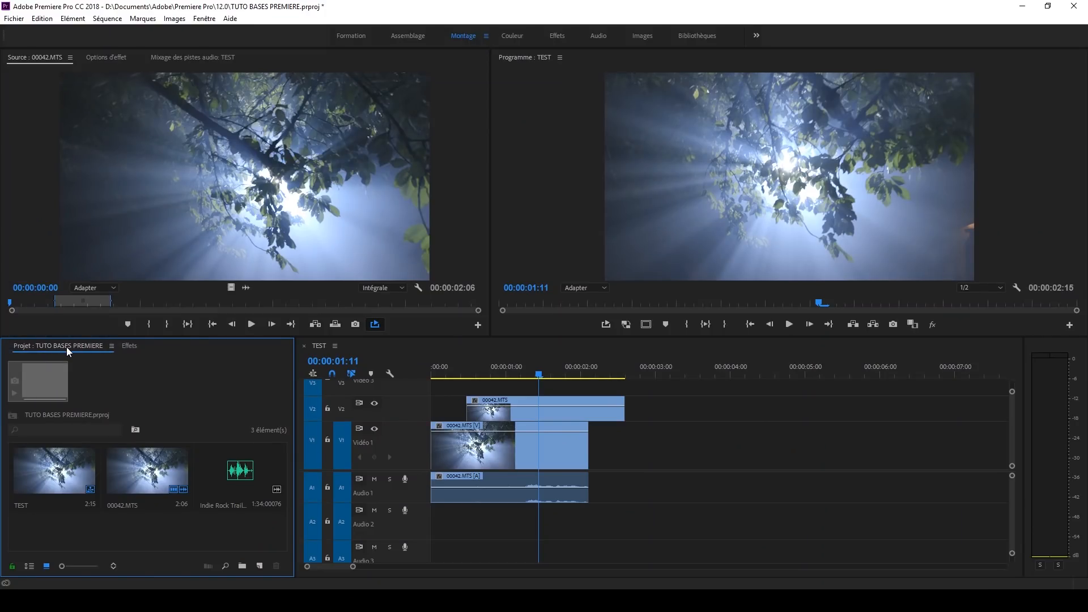
Step: Undock the project panel from the effects group and dock it in its own column beside the source monitor
{"action": "left_click_drag", "start_coordinate": [60, 345], "coordinate": [232, 184]}
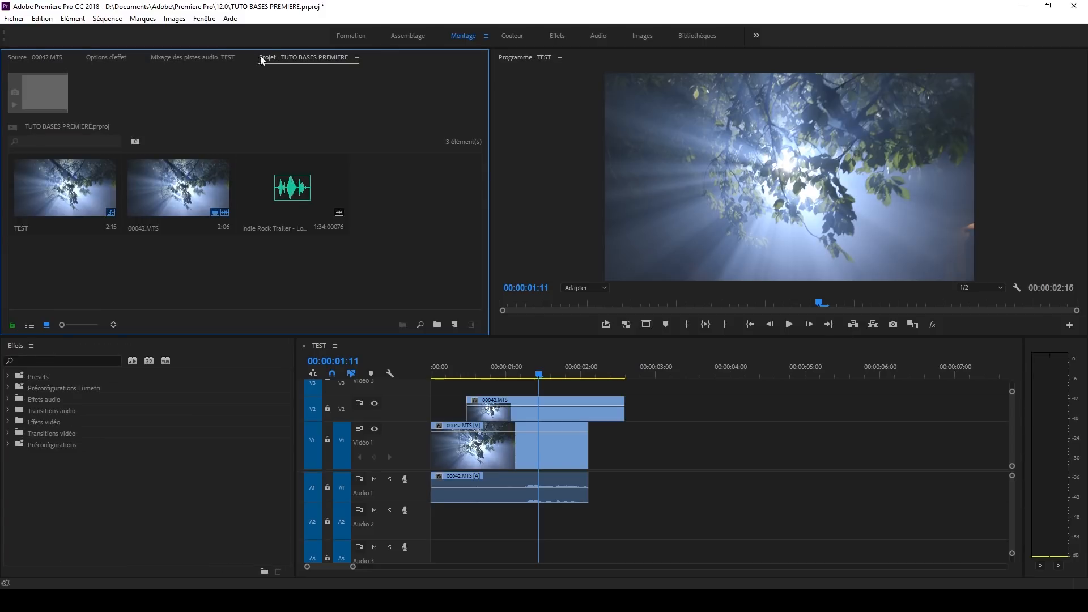
{"action": "left_click", "coordinate": [196, 57]}
{"action": "left_click", "coordinate": [308, 58]}
{"action": "left_click_drag", "start_coordinate": [300, 57], "coordinate": [23, 194]}
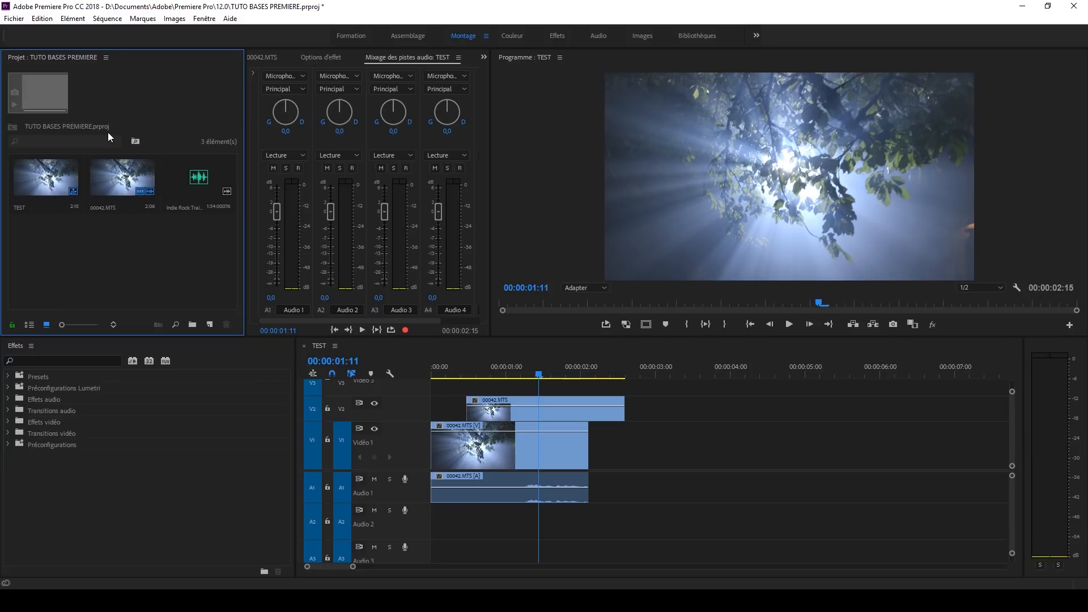
Step: Show the source monitor again and widen both its area and the project panel's column
{"action": "key", "text": "shift+2"}
{"action": "left_click_drag", "start_coordinate": [490, 172], "coordinate": [666, 172]}
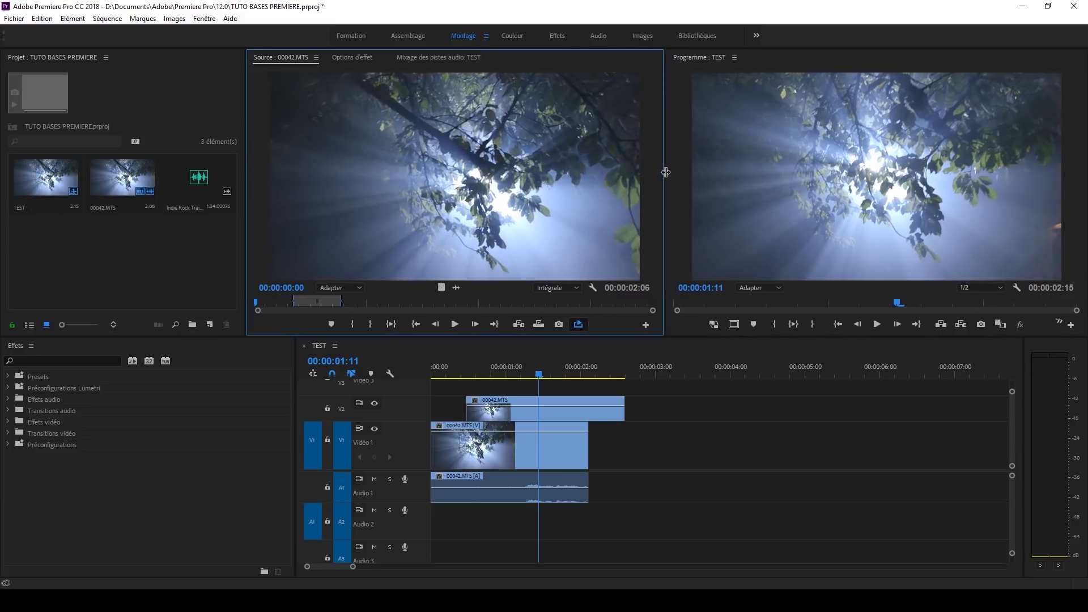
{"action": "left_click_drag", "start_coordinate": [244, 200], "coordinate": [268, 197]}
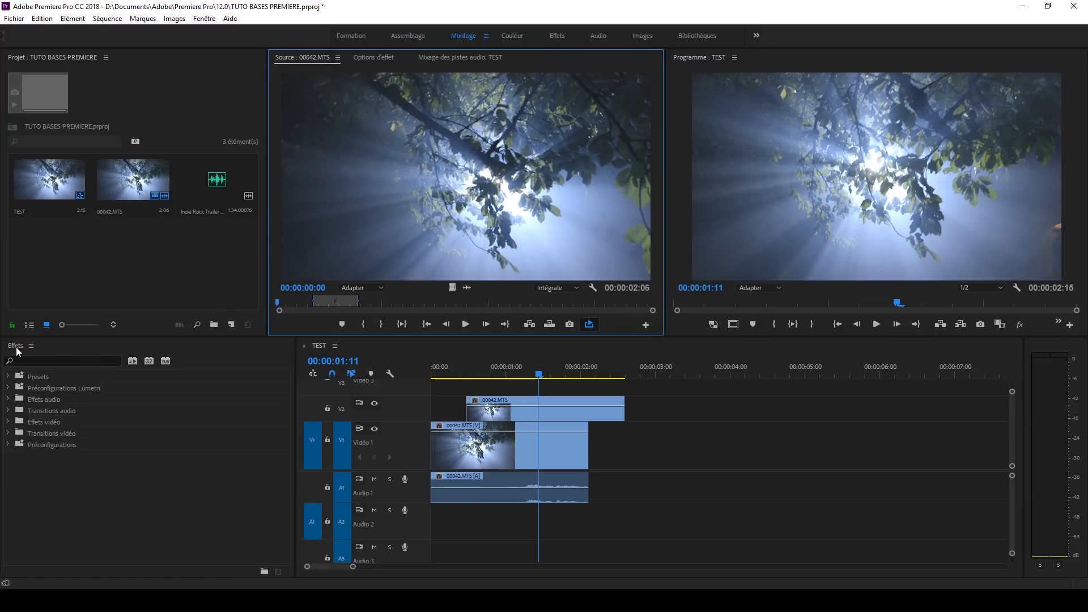
Step: Narrow the effects panel's column, and dock the effects panel in the source monitor's group so the timeline takes the full width
{"action": "left_click_drag", "start_coordinate": [295, 393], "coordinate": [125, 400]}
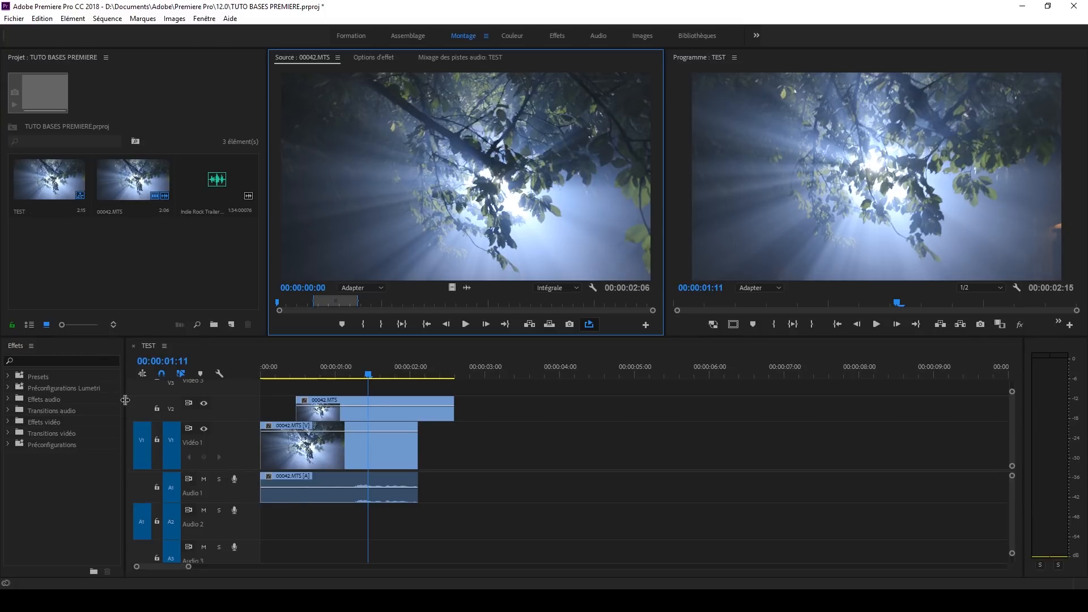
{"action": "left_click_drag", "start_coordinate": [15, 346], "coordinate": [484, 135]}
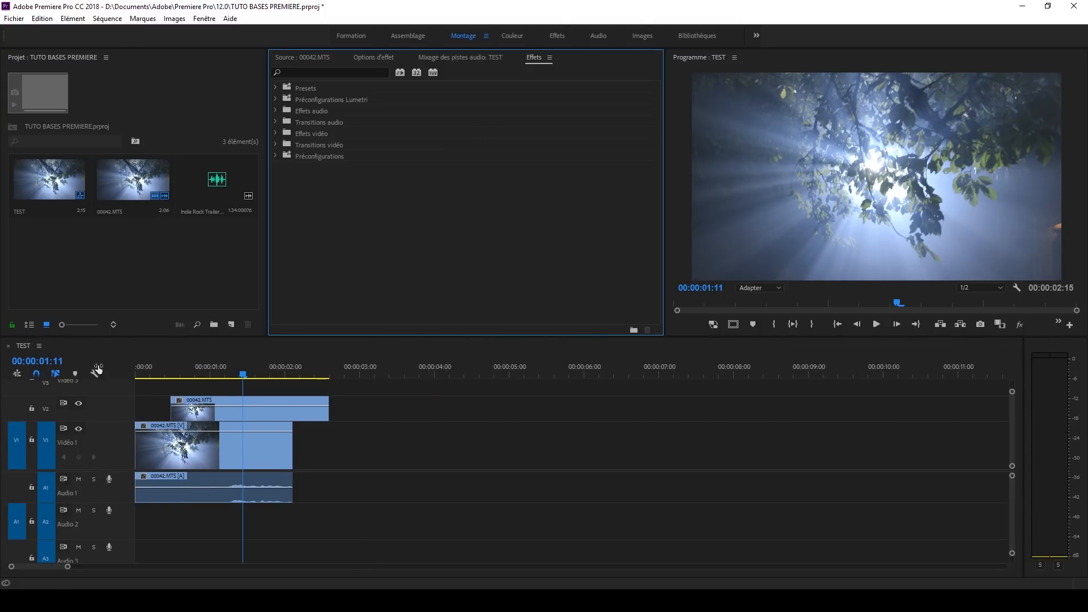
Step: Narrow the audio meters panel beside the timeline to a slim column that still shows its decibel scale
{"action": "left_click", "coordinate": [1051, 406]}
{"action": "key", "text": "ctrl+s"}
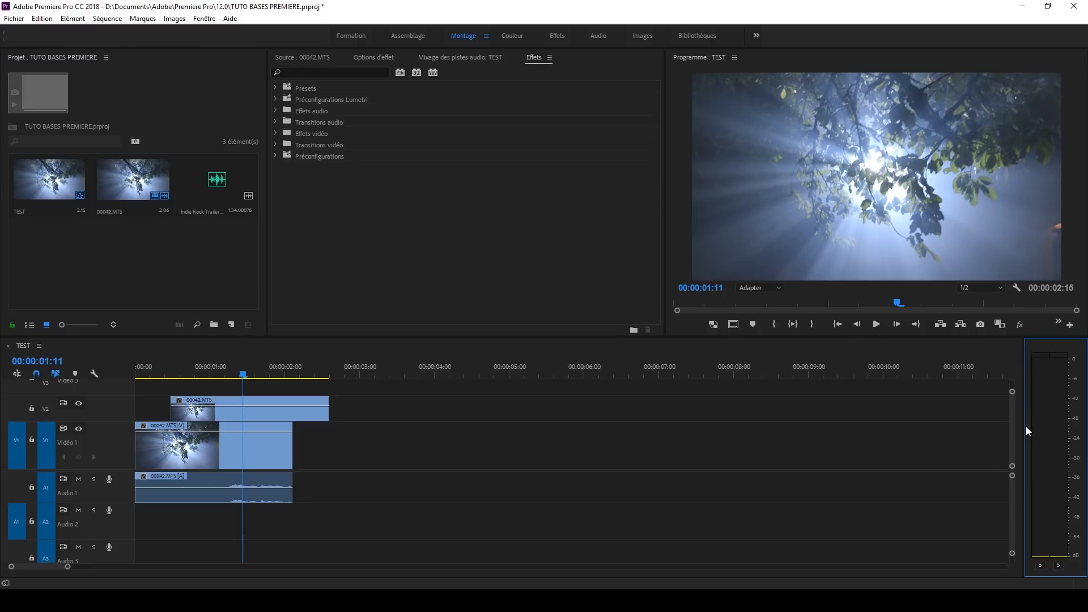
{"action": "left_click_drag", "start_coordinate": [1025, 429], "coordinate": [1069, 432]}
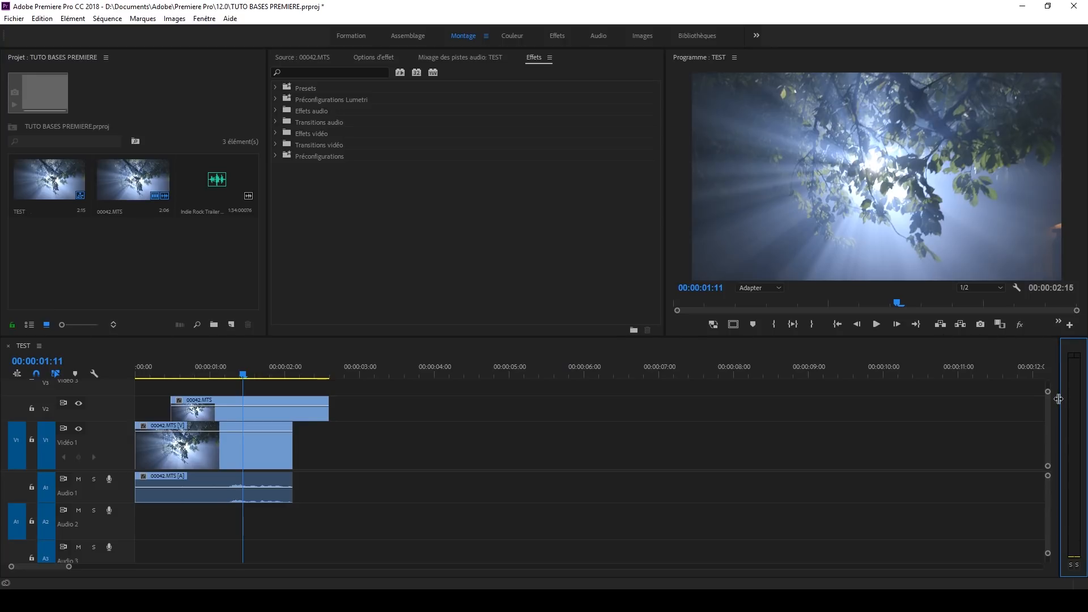
{"action": "left_click_drag", "start_coordinate": [1059, 399], "coordinate": [1053, 396]}
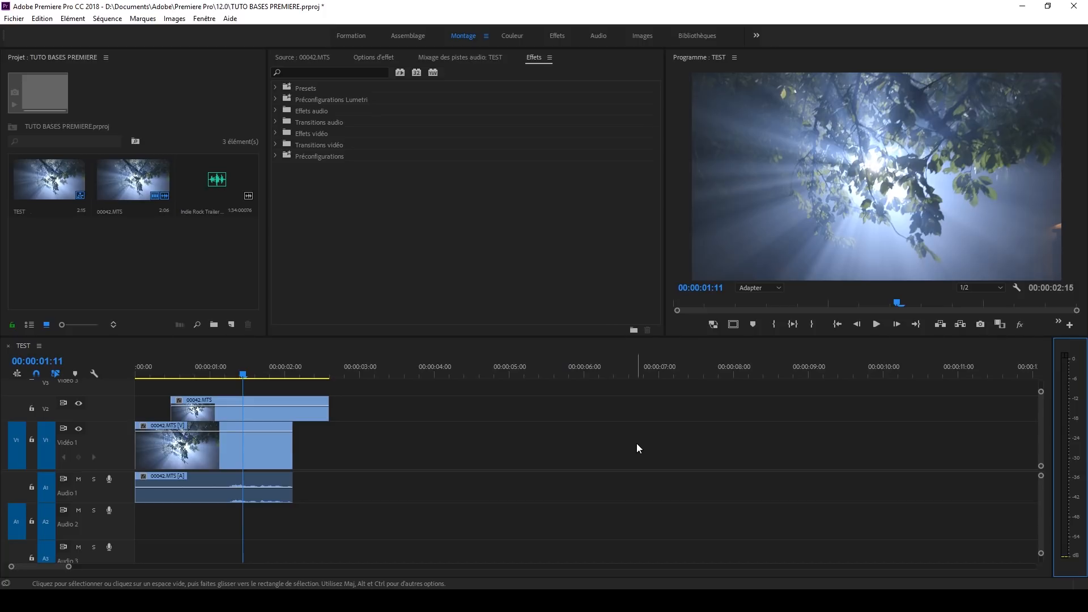
Step: Open clip 00042.MTS from the project panel in the source monitor
{"action": "double_click", "coordinate": [132, 179]}
{"action": "left_click", "coordinate": [591, 151]}
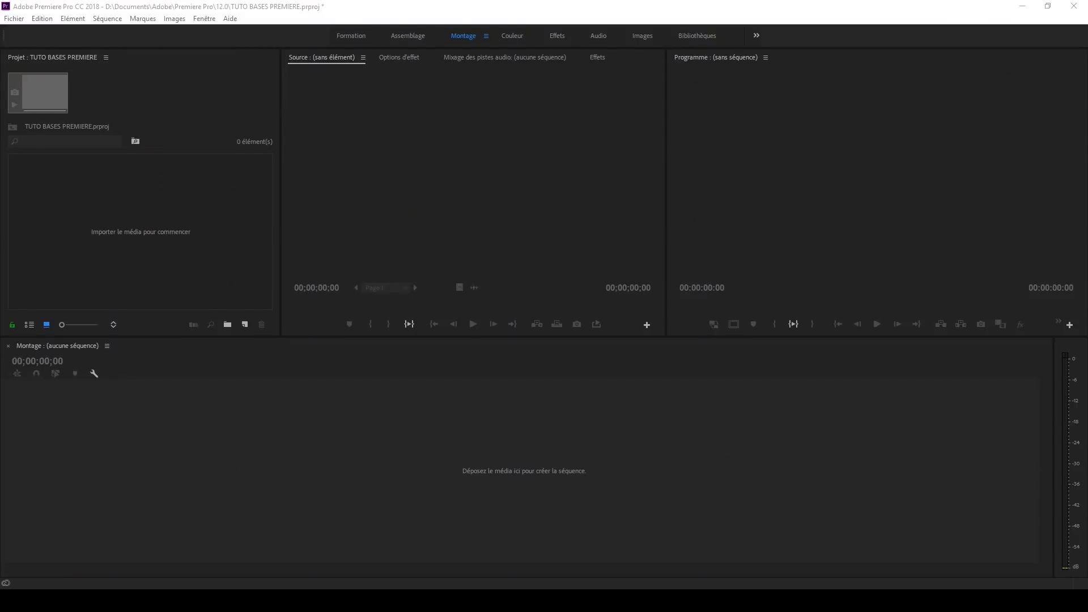
Step: Switch to File Explorer and import the six selected MTS clips from the BACKSTAGE C100 QUENTIN folder into the project panel
{"action": "key", "text": "alt+Tab"}
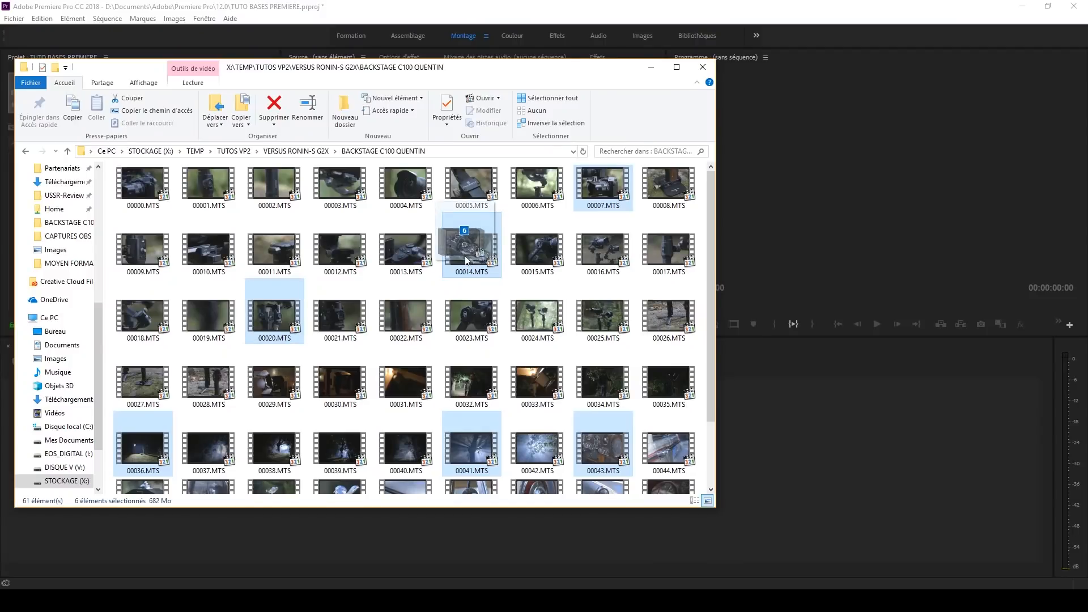
{"action": "left_click_drag", "start_coordinate": [468, 265], "coordinate": [310, 463]}
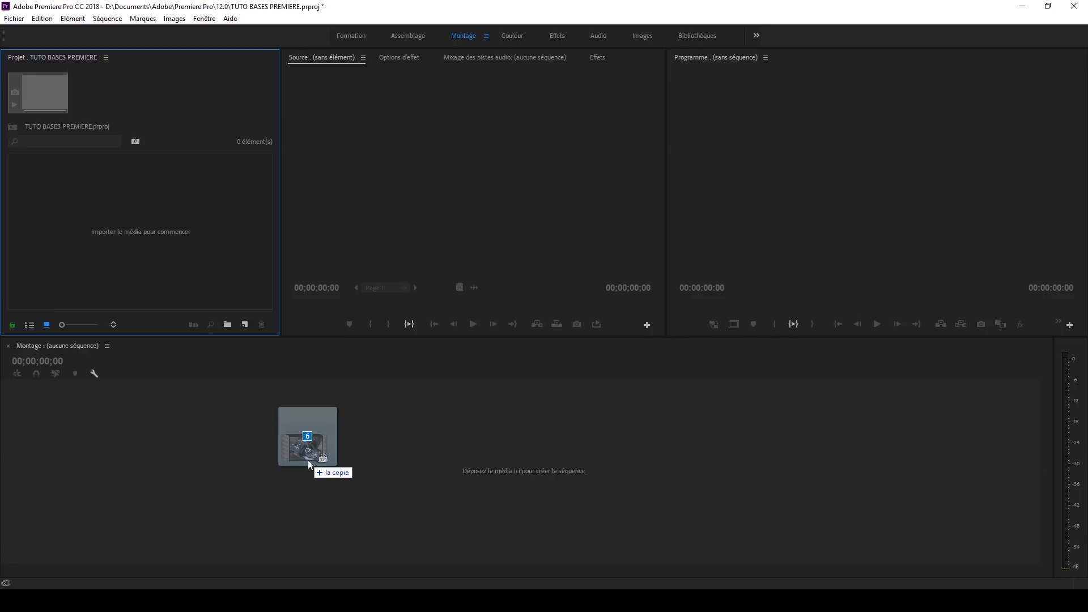
{"action": "left_click_drag", "start_coordinate": [309, 464], "coordinate": [413, 292]}
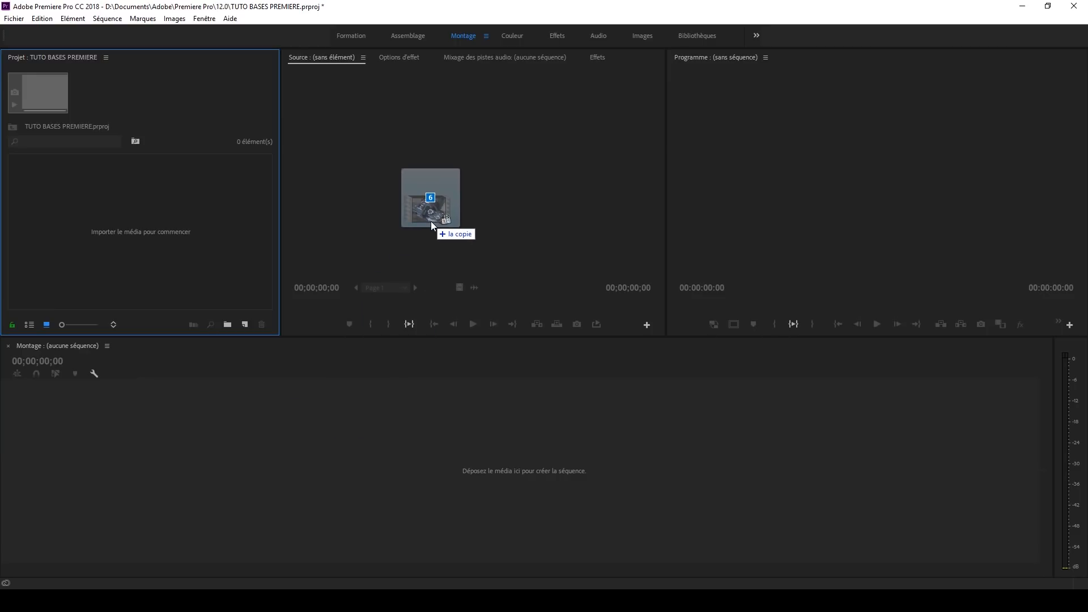
{"action": "left_click_drag", "start_coordinate": [430, 221], "coordinate": [126, 246]}
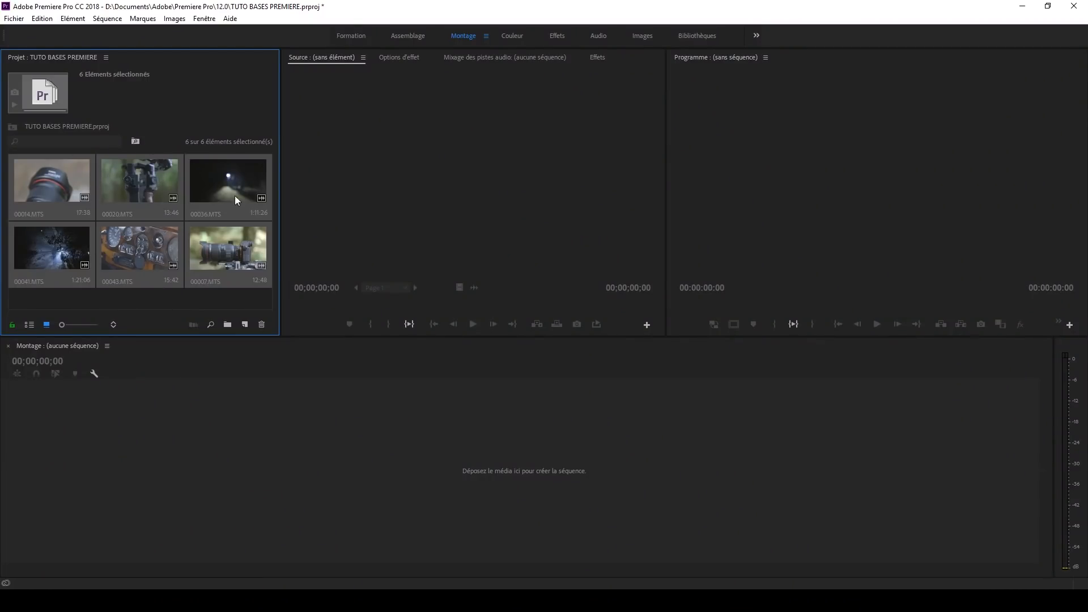
{"action": "left_click", "coordinate": [152, 299]}
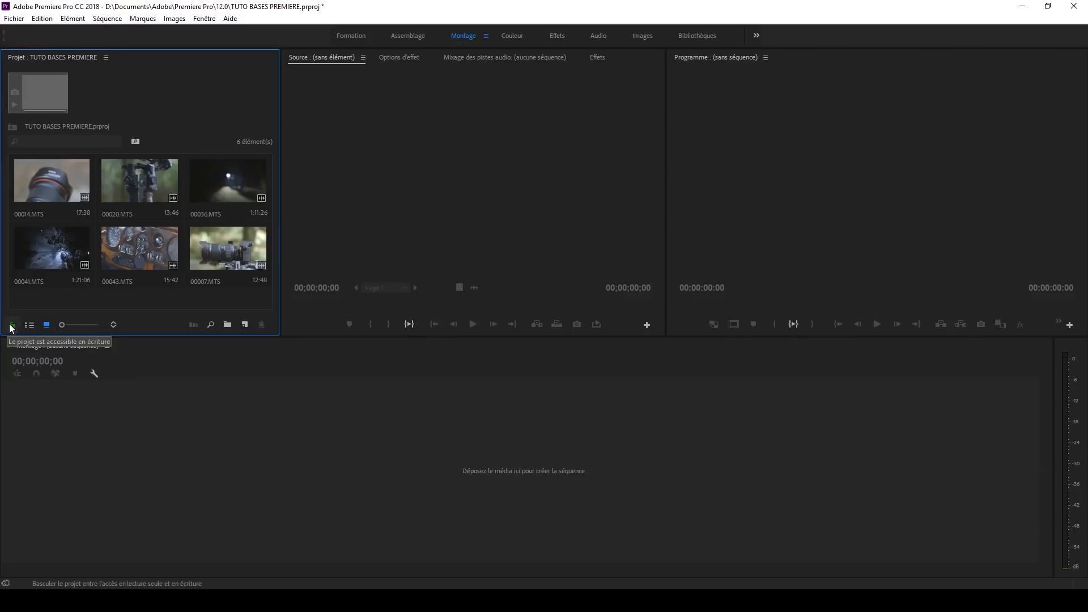
Step: Display the project's clips as a list and select 00007.MTS to view its details
{"action": "left_click_drag", "start_coordinate": [63, 325], "coordinate": [40, 329]}
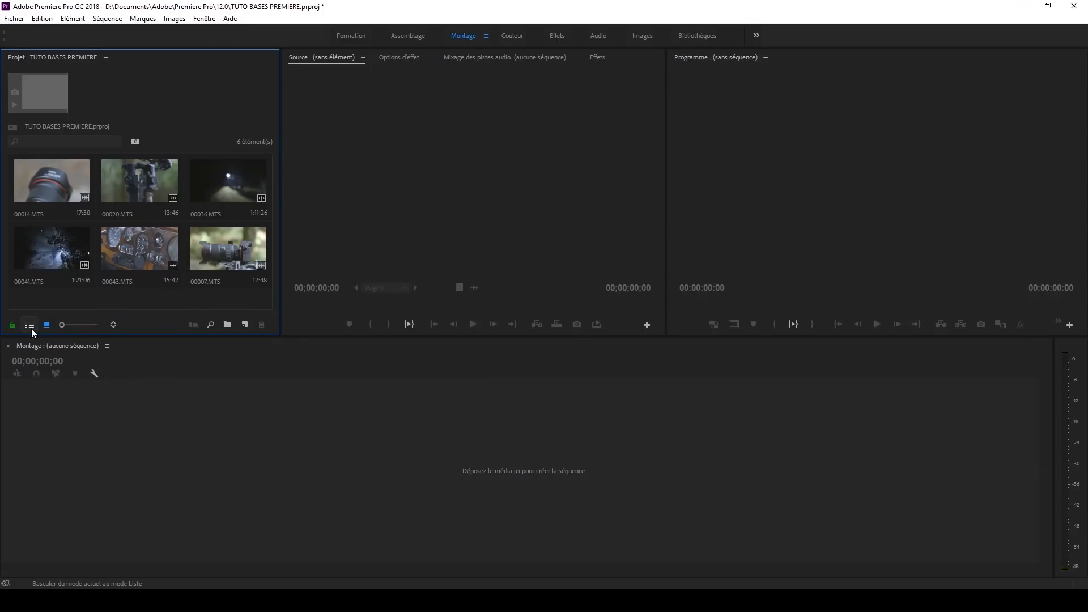
{"action": "left_click", "coordinate": [30, 325]}
{"action": "key", "text": "ctrl+a"}
{"action": "left_click", "coordinate": [86, 255]}
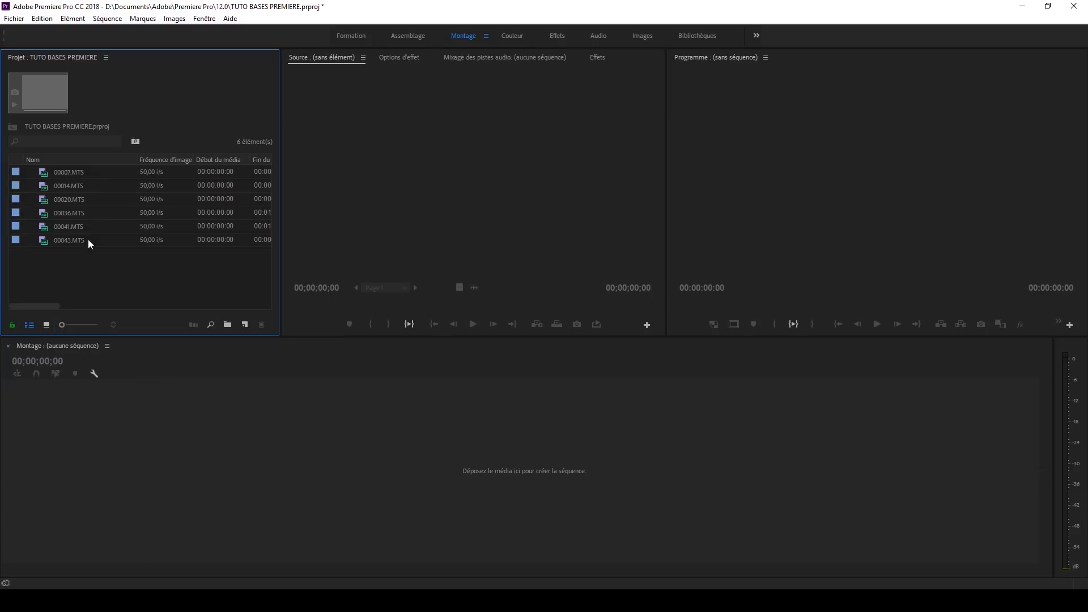
{"action": "left_click", "coordinate": [18, 175]}
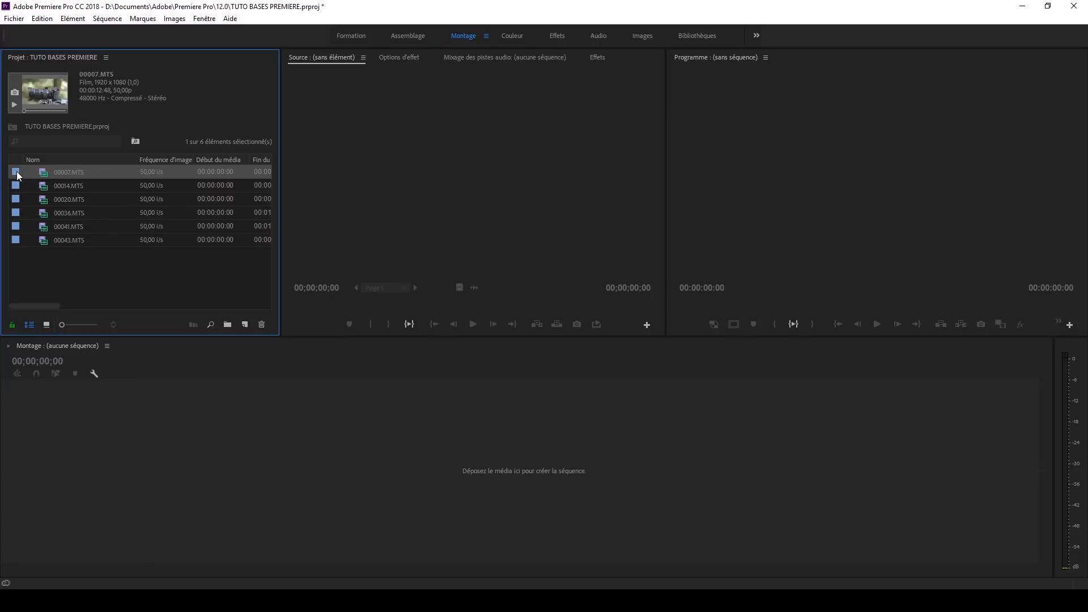
{"action": "right_click", "coordinate": [80, 170]}
{"action": "left_click", "coordinate": [35, 280]}
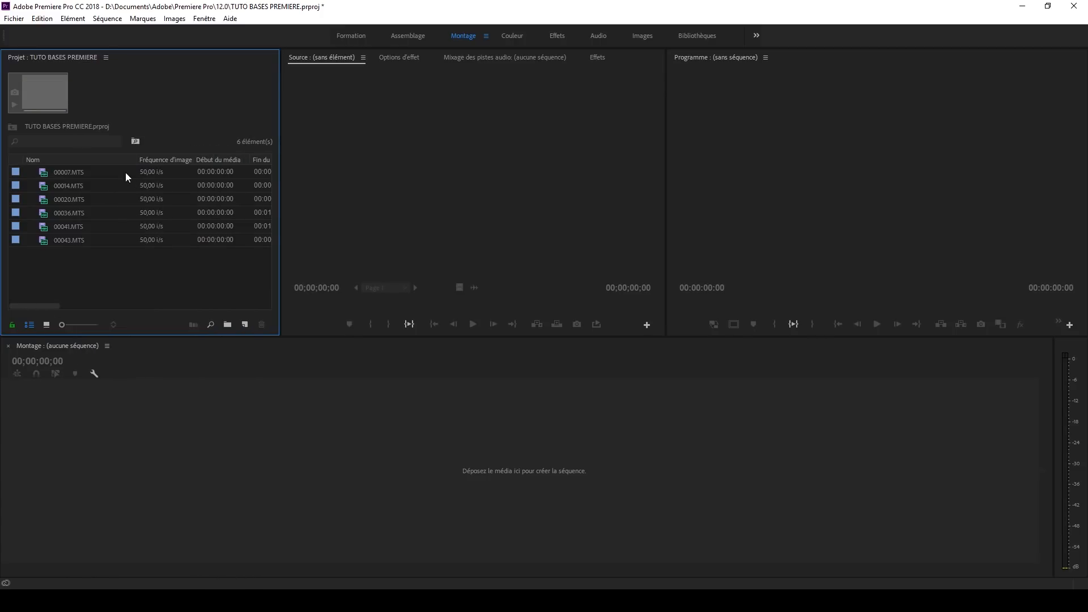
Step: Return the project panel to thumbnail view and select clips 00014.MTS, 00043.MTS and 00041.MTS one after another
{"action": "left_click_drag", "start_coordinate": [46, 303], "coordinate": [7, 318]}
{"action": "left_click", "coordinate": [48, 326]}
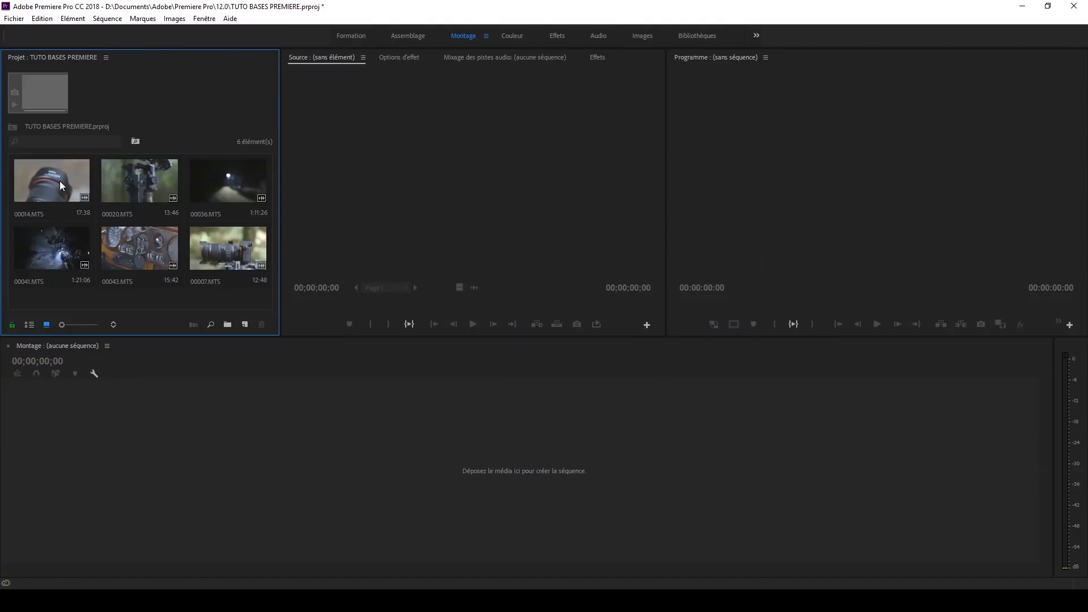
{"action": "left_click", "coordinate": [59, 181]}
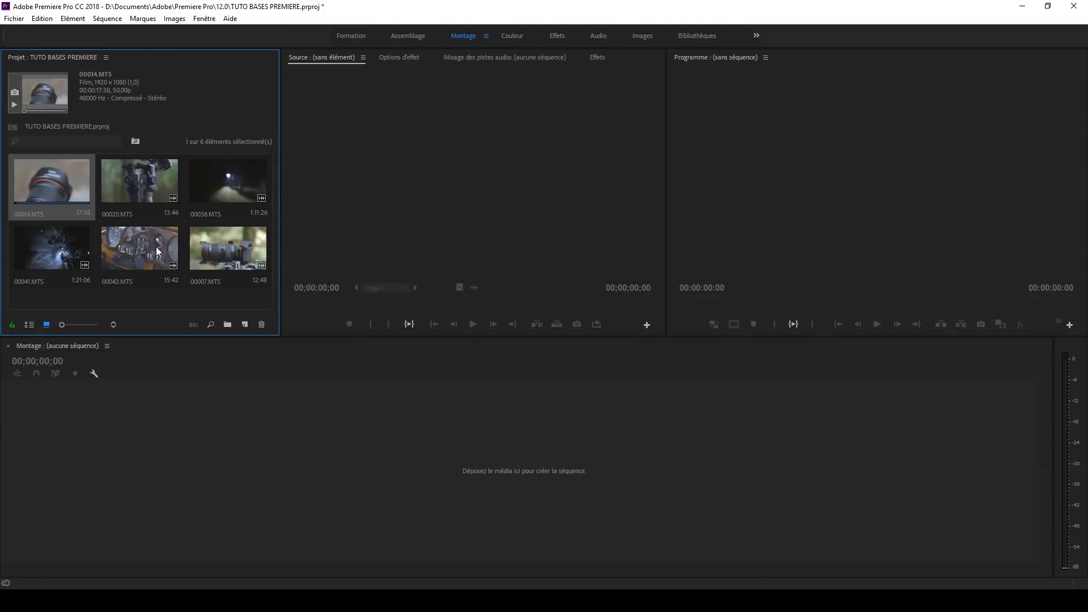
{"action": "left_click", "coordinate": [141, 249]}
{"action": "left_click", "coordinate": [40, 233]}
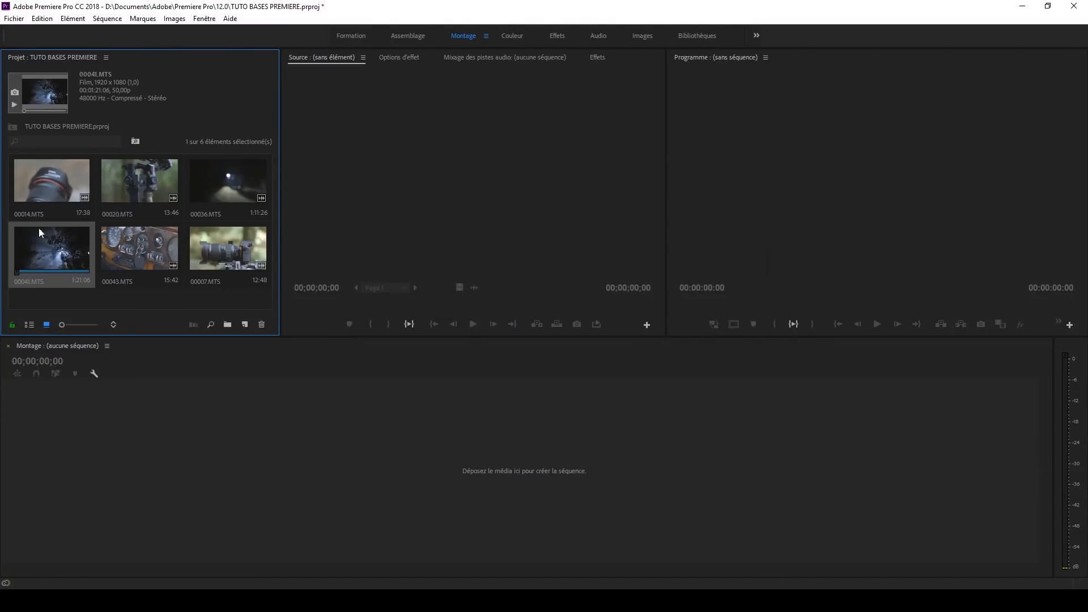
Step: Open clip 00041.MTS in the source monitor, scrub forward through it and play a short passage
{"action": "double_click", "coordinate": [63, 253]}
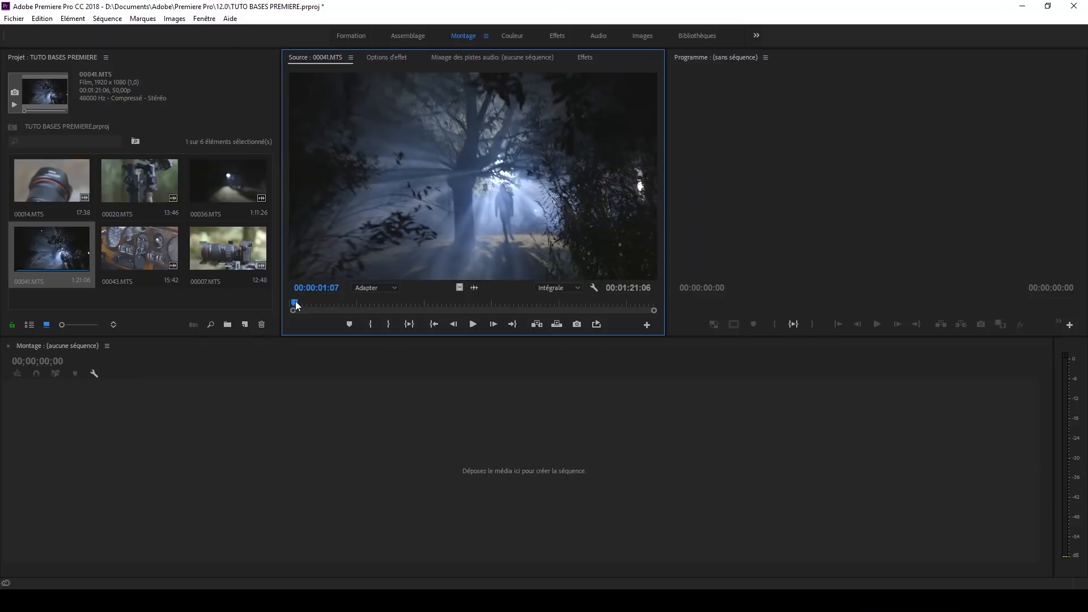
{"action": "left_click_drag", "start_coordinate": [295, 301], "coordinate": [340, 294]}
{"action": "key", "text": "space"}
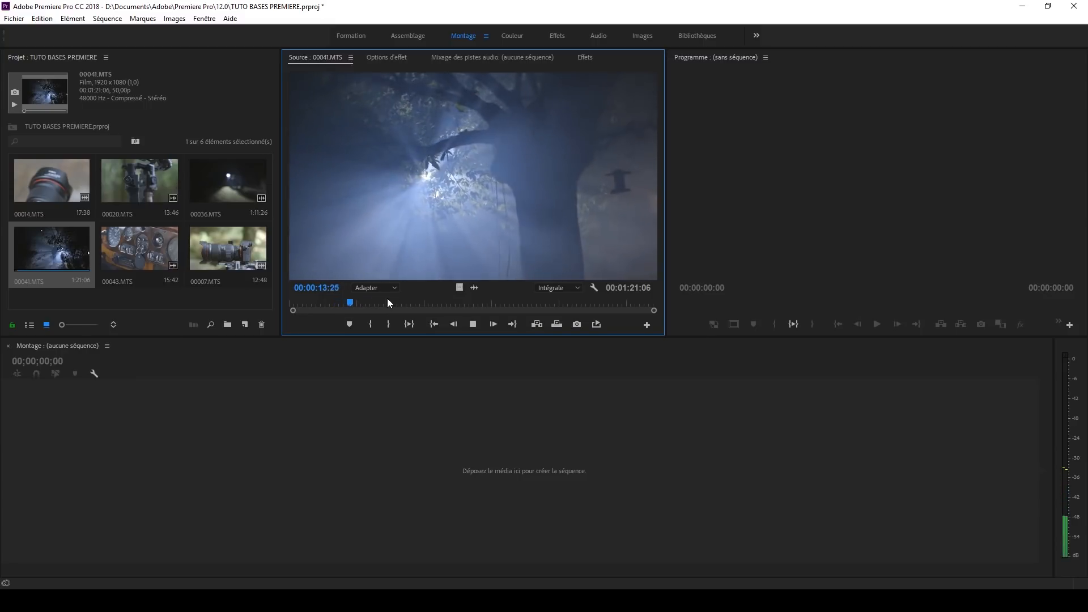
{"action": "key", "text": "space"}
Step: Step frame by frame backward and forward through 00041.MTS around the 14-second mark in the source monitor
{"action": "left_click_drag", "start_coordinate": [356, 301], "coordinate": [355, 305]}
{"action": "key", "text": "Left"}
{"action": "key", "text": "Left"}
{"action": "key", "text": "Left"}
{"action": "key", "text": "Left"}
{"action": "key", "text": "Left"}
{"action": "key", "text": "Left"}
{"action": "key", "text": "Left"}
{"action": "key", "text": "Left"}
{"action": "key", "text": "Left"}
{"action": "key", "text": "Left"}
{"action": "key", "text": "Left"}
{"action": "key", "text": "Left"}
{"action": "key", "text": "Left"}
{"action": "key", "text": "Left"}
{"action": "key", "text": "Left"}
{"action": "key", "text": "Left"}
{"action": "key", "text": "Left"}
{"action": "key", "text": "Left"}
{"action": "key", "text": "Left"}
{"action": "key", "text": "Left"}
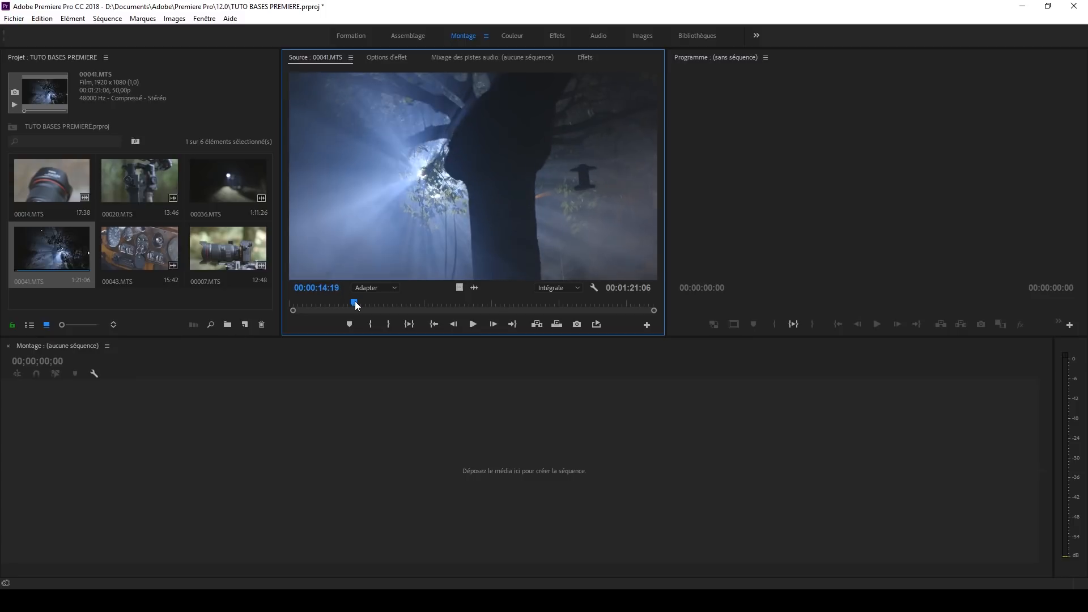
{"action": "key", "text": "Right"}
{"action": "key", "text": "Right"}
{"action": "key", "text": "Right"}
{"action": "key", "text": "Right"}
{"action": "key", "text": "Right"}
{"action": "key", "text": "Right"}
{"action": "key", "text": "Right"}
{"action": "key", "text": "Right"}
{"action": "key", "text": "Right"}
{"action": "key", "text": "Right"}
{"action": "key", "text": "Right"}
{"action": "key", "text": "Right"}
{"action": "key", "text": "Right"}
{"action": "key", "text": "Right"}
{"action": "key", "text": "Right"}
{"action": "key", "text": "Right"}
{"action": "key", "text": "Right"}
{"action": "key", "text": "Right"}
{"action": "key", "text": "Right"}
{"action": "key", "text": "Right"}
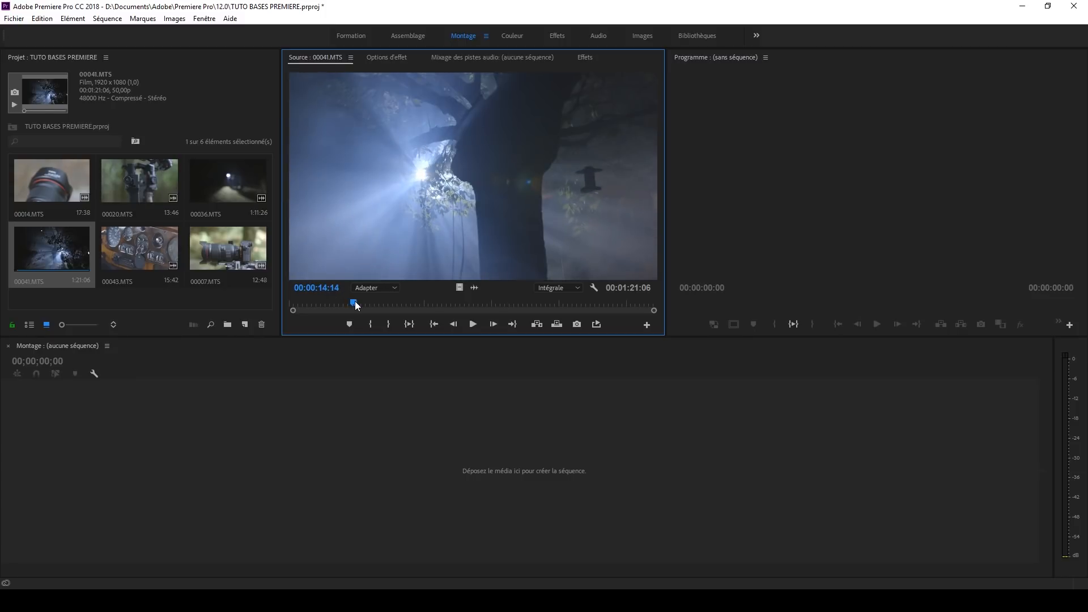
Step: Mark the in point of 00041.MTS at 00:00:35:26 and its out point at 00:00:42:05
{"action": "left_click_drag", "start_coordinate": [357, 304], "coordinate": [451, 304]}
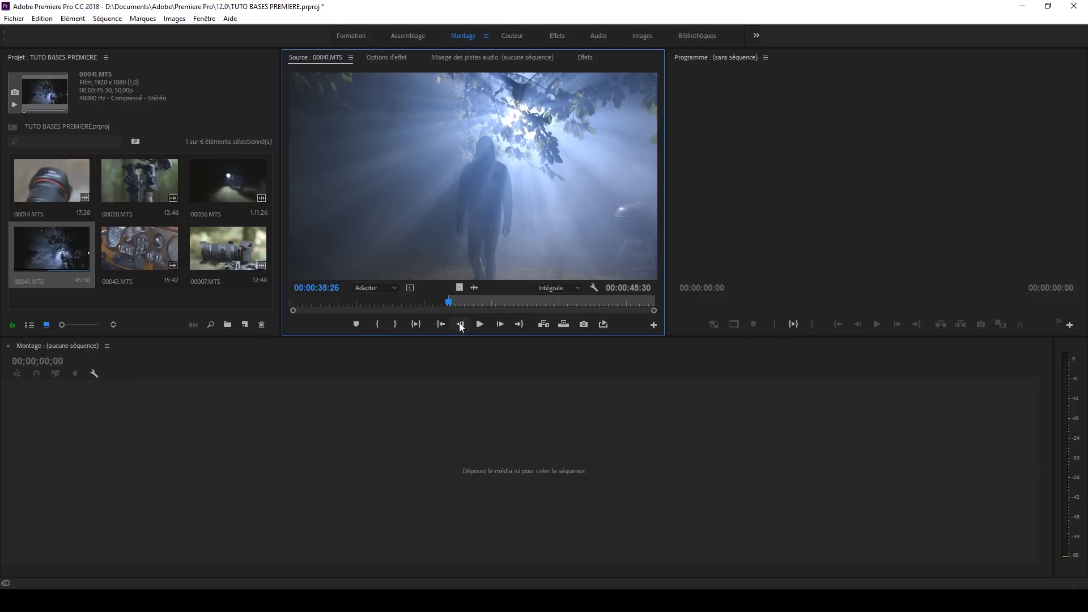
{"action": "left_click", "coordinate": [479, 323]}
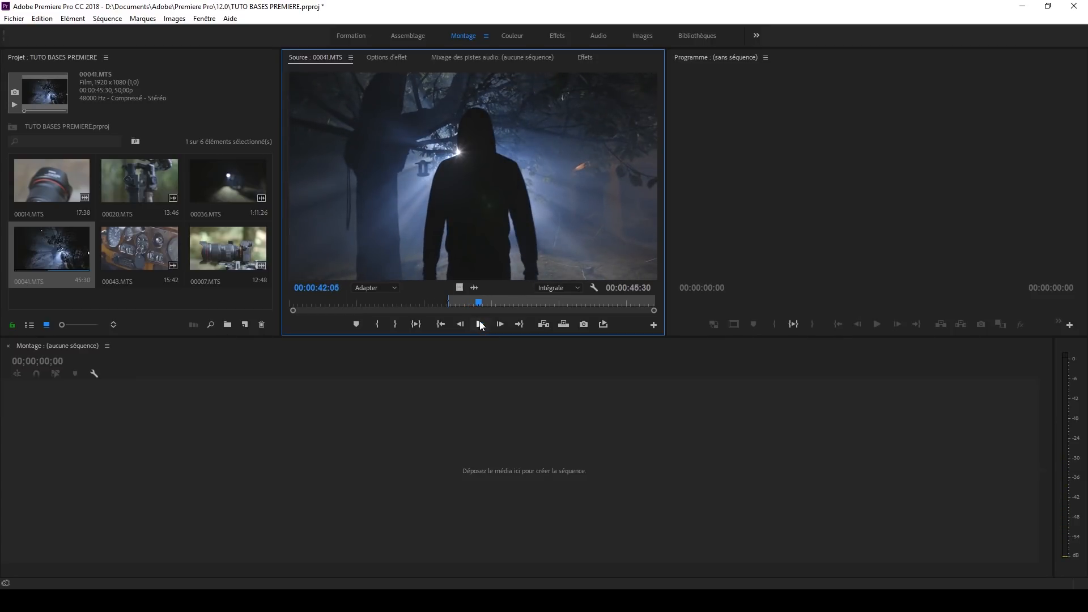
{"action": "key", "text": "o"}
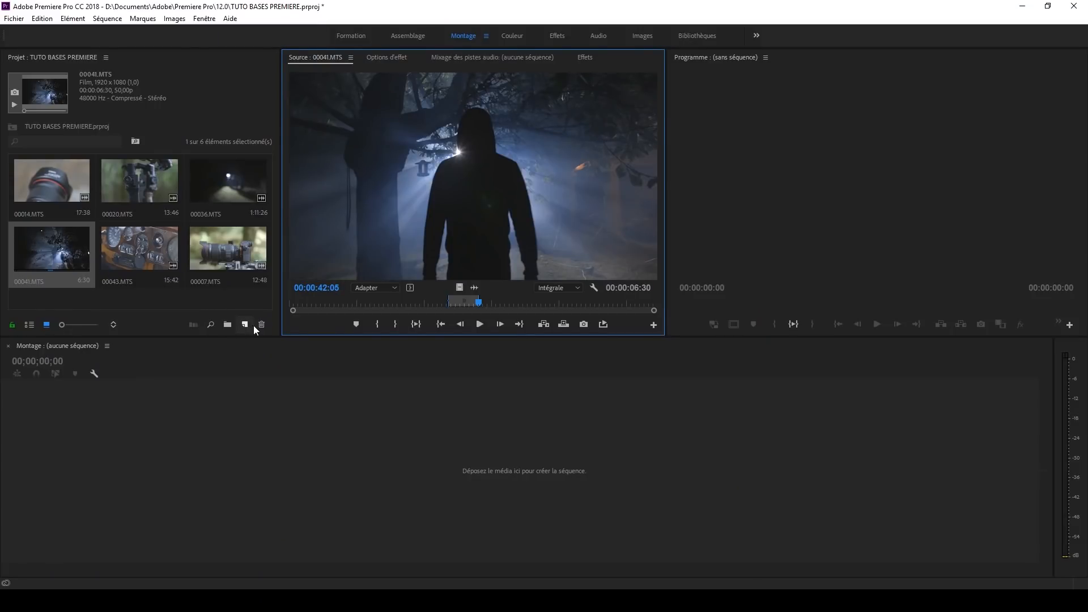
{"action": "left_click", "coordinate": [244, 325]}
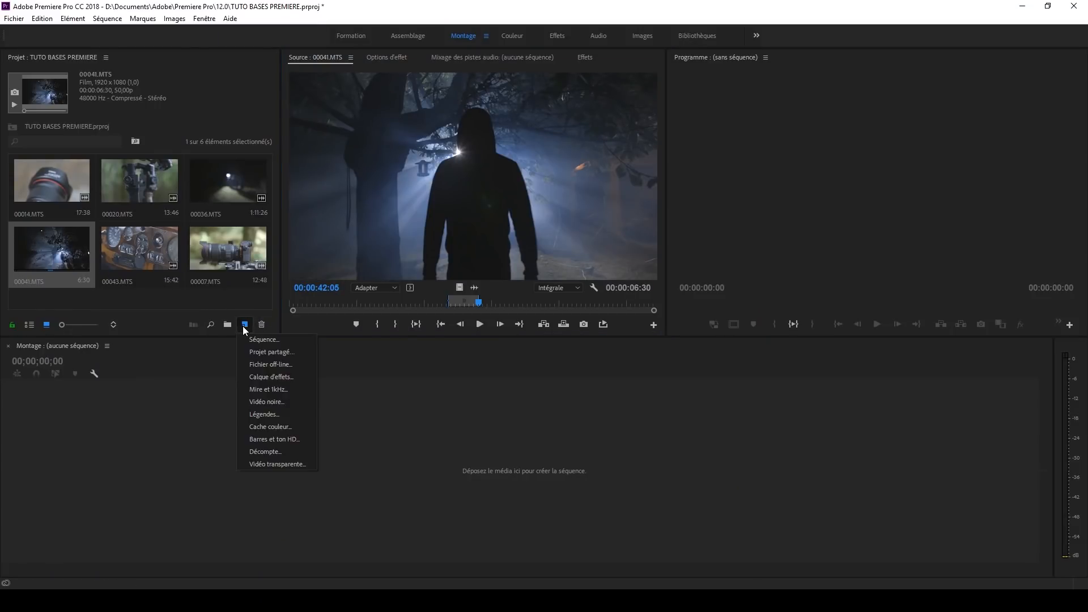
{"action": "left_click", "coordinate": [255, 339]}
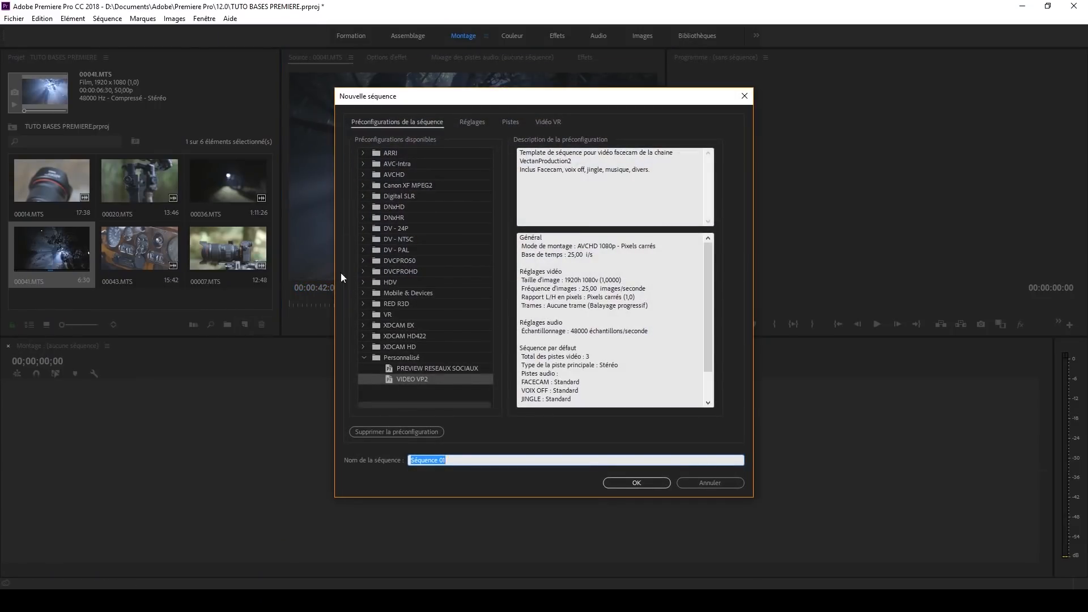
{"action": "left_click", "coordinate": [363, 358]}
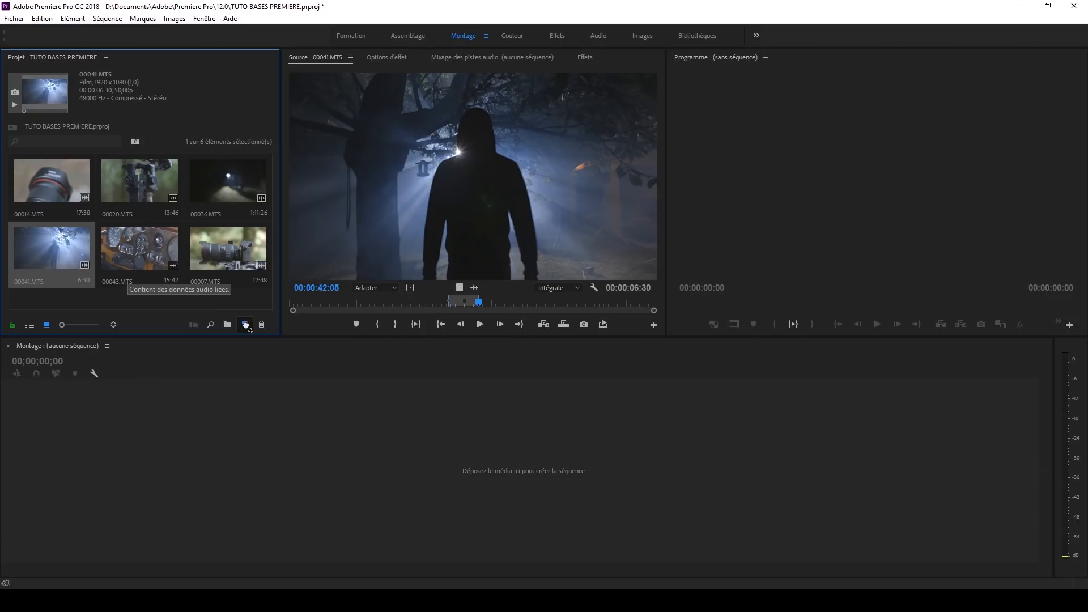
Step: Create a sequence from clip 00041.MTS with matching settings and rename the sequence MONTAGE FINAL
{"action": "left_click_drag", "start_coordinate": [247, 326], "coordinate": [246, 323]}
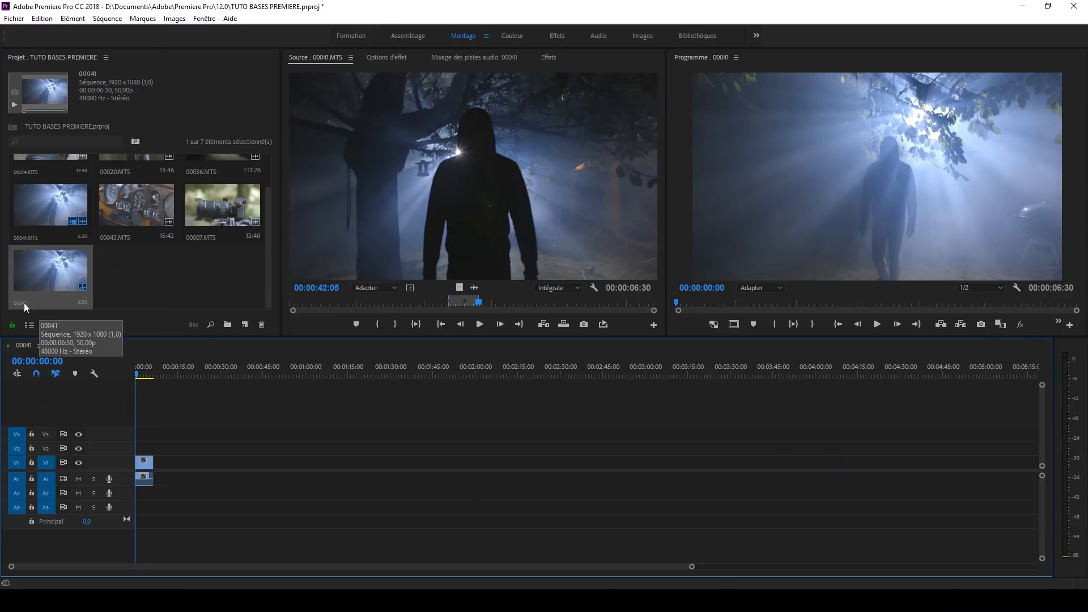
{"action": "left_click", "coordinate": [24, 303]}
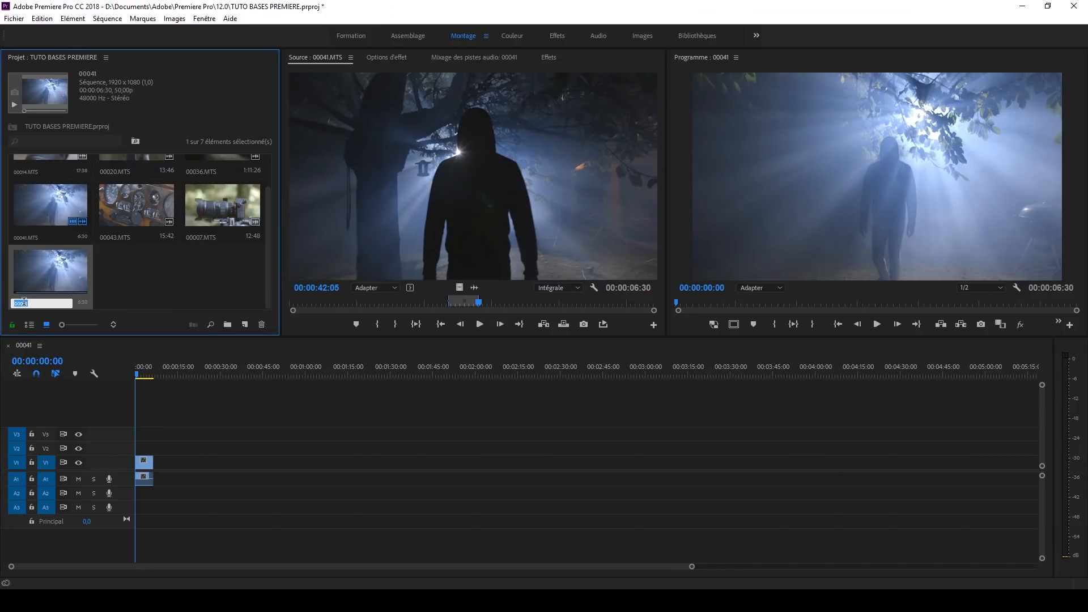
{"action": "type", "text": "MONTAGE FINAL"}
{"action": "key", "text": "Return"}
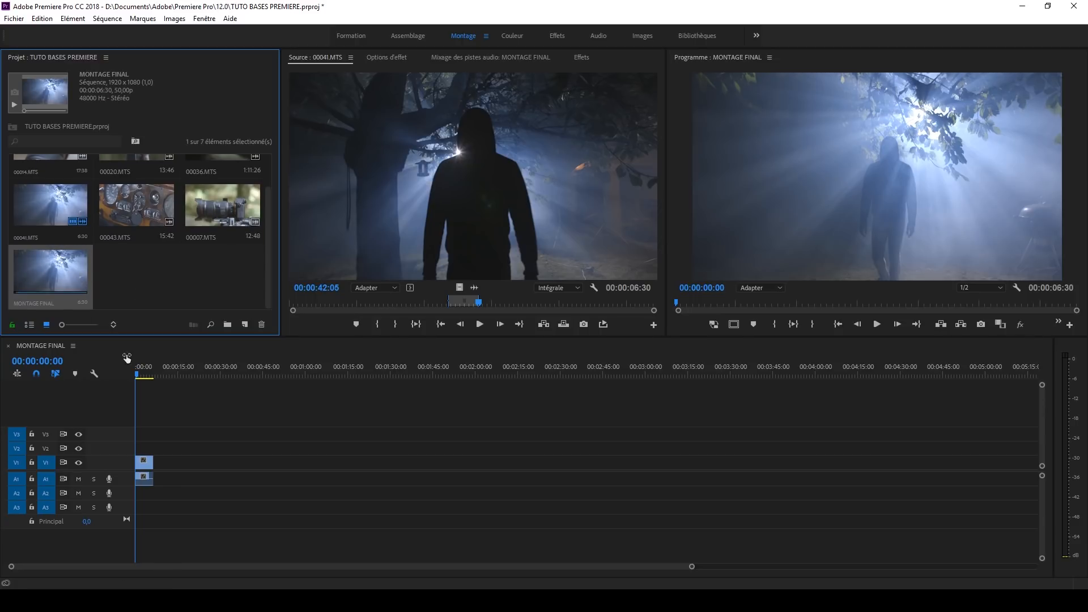
{"action": "mouse_move", "coordinate": [136, 371]}
{"action": "left_mouse_down"}
{"action": "mouse_move", "coordinate": [146, 376]}
{"action": "mouse_move", "coordinate": [135, 378]}
{"action": "left_mouse_up"}
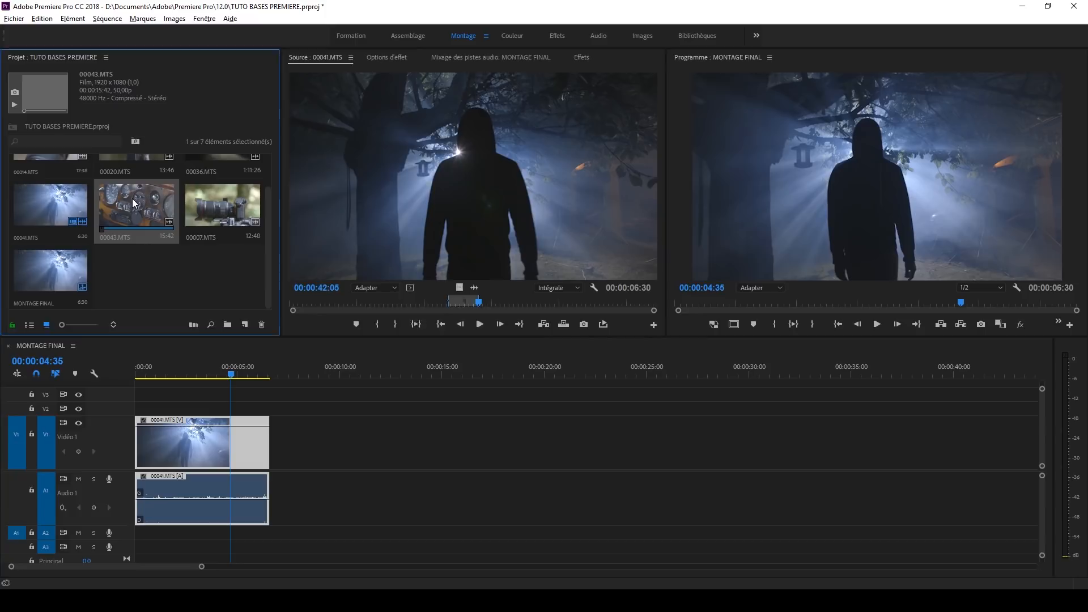
Step: Open clip 00043.MTS in the source monitor and mark a short section near its end, with the out point at 00:00:14:34
{"action": "double_click", "coordinate": [131, 199]}
{"action": "mouse_move", "coordinate": [342, 306]}
{"action": "left_mouse_down"}
{"action": "mouse_move", "coordinate": [324, 304]}
{"action": "mouse_move", "coordinate": [637, 303]}
{"action": "mouse_move", "coordinate": [589, 303]}
{"action": "left_mouse_up"}
{"action": "left_click", "coordinate": [377, 325]}
{"action": "key", "text": "space"}
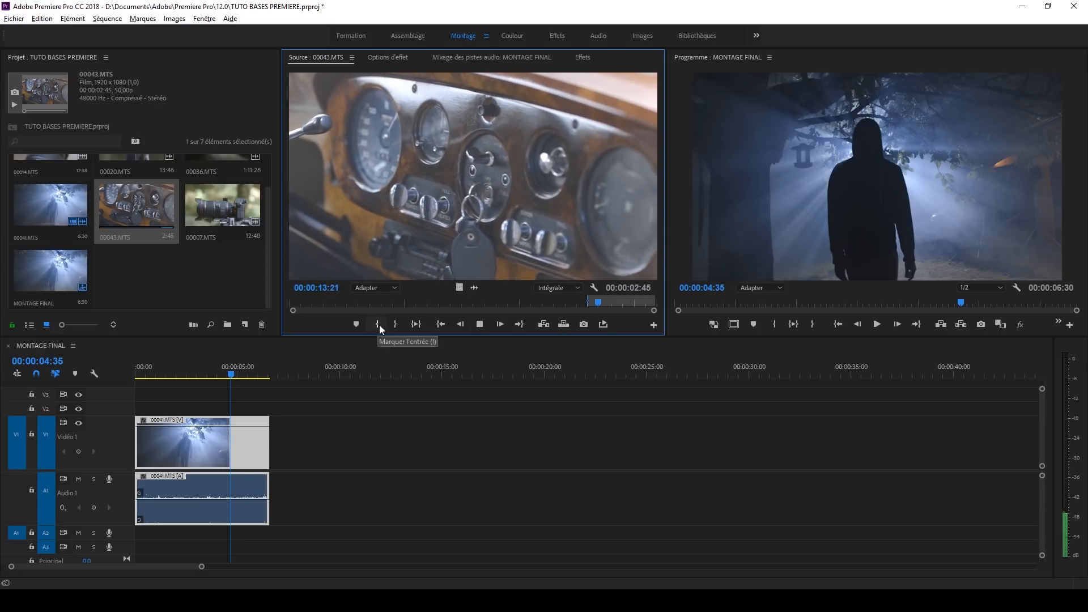
{"action": "key", "text": "space"}
{"action": "left_click", "coordinate": [396, 324]}
Step: Insert the marked 00043.MTS section after the first timeline clip on V1 and A1, and place a video-only copy farther along V1
{"action": "left_click_drag", "start_coordinate": [447, 172], "coordinate": [284, 495]}
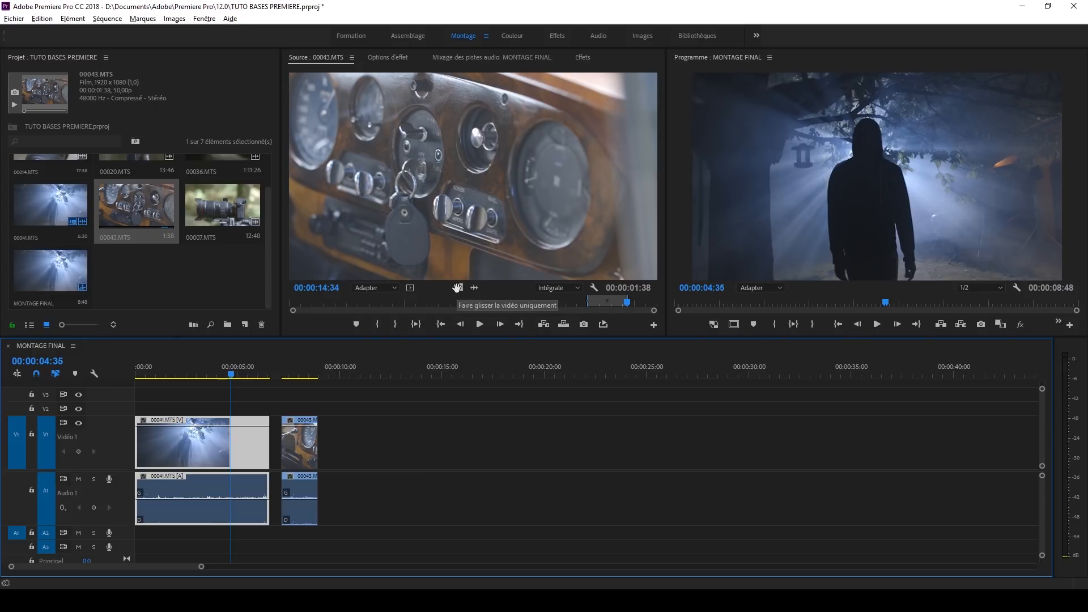
{"action": "left_click_drag", "start_coordinate": [457, 286], "coordinate": [367, 442]}
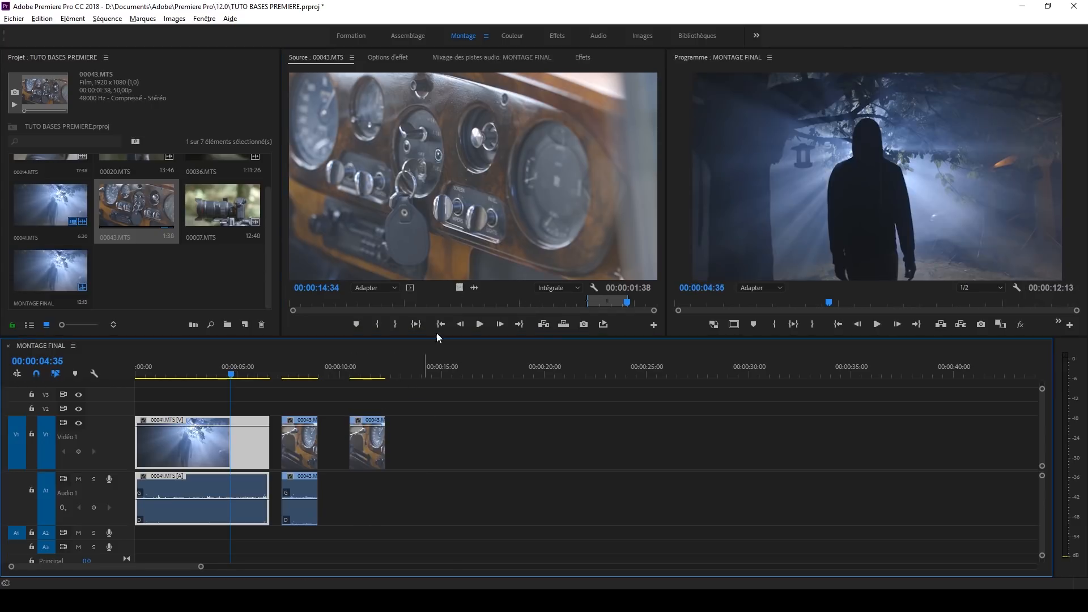
Step: Add the marked 00043.MTS audio beneath its video-only copy on the timeline, and place another full copy at about 00:00:13:08
{"action": "left_click_drag", "start_coordinate": [470, 289], "coordinate": [356, 486]}
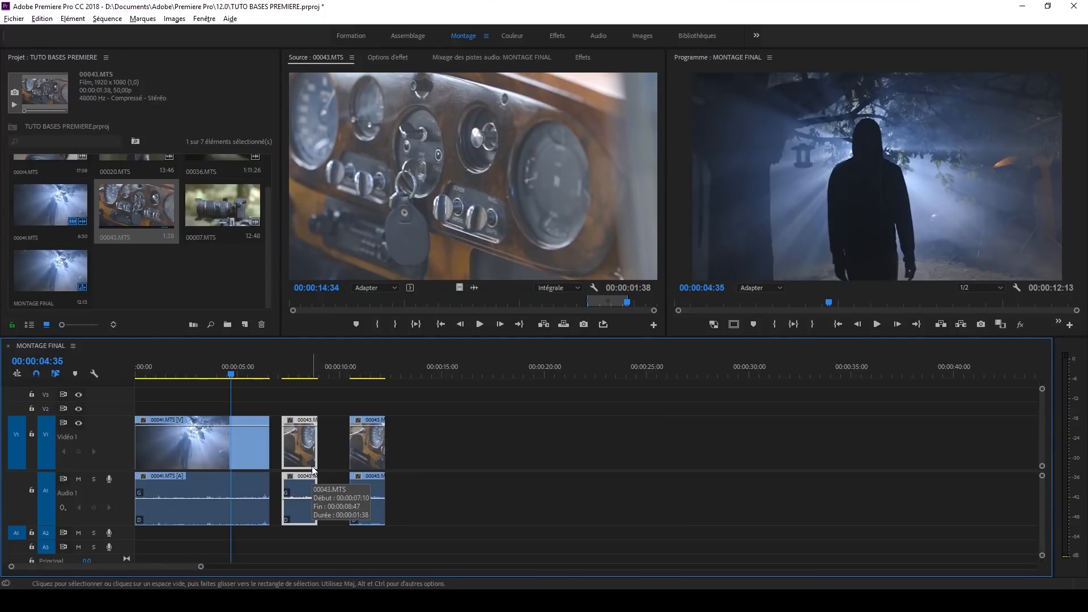
{"action": "left_click_drag", "start_coordinate": [436, 176], "coordinate": [404, 470]}
{"action": "left_click", "coordinate": [430, 450]}
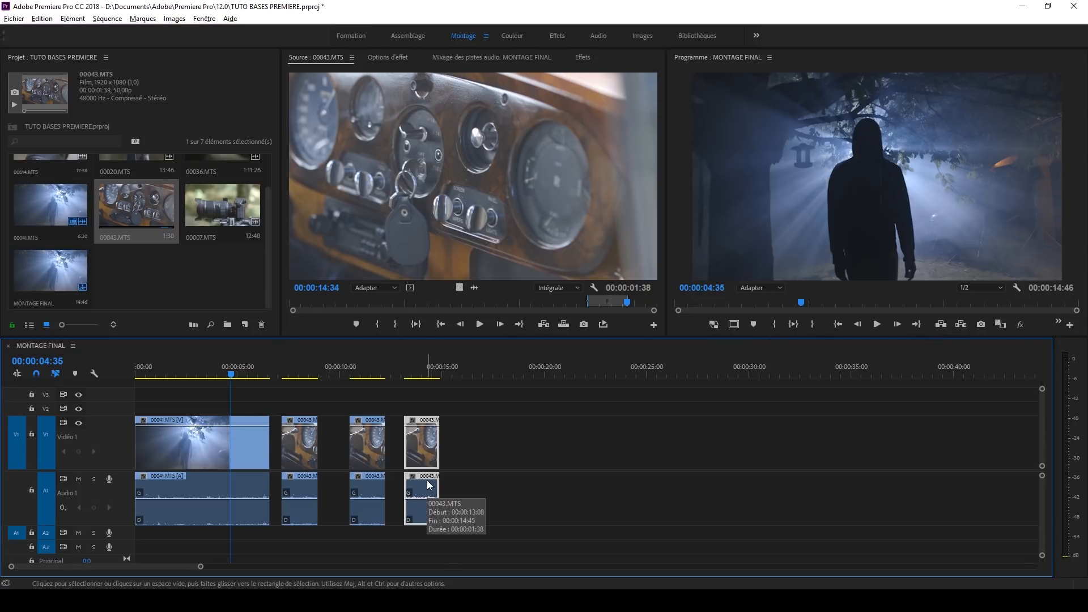
Step: Select the separate video and audio parts of the middle 00043.MTS copy and move them together to about 00:00:20:39
{"action": "left_click", "coordinate": [369, 449]}
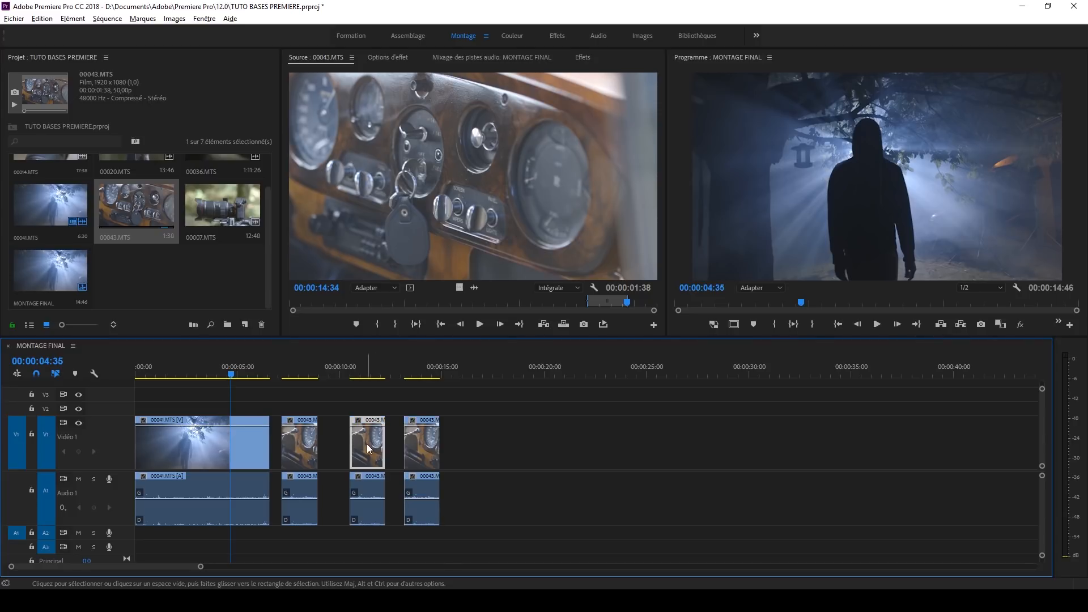
{"action": "left_click", "coordinate": [373, 488], "text": "shift"}
{"action": "left_click_drag", "start_coordinate": [437, 458], "coordinate": [523, 461]}
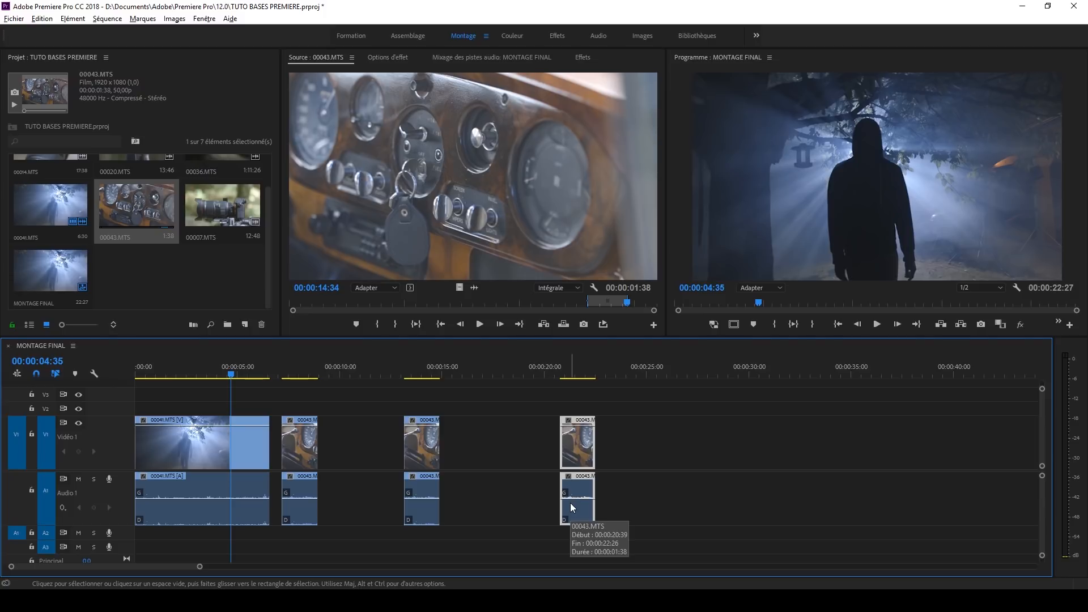
Step: Link the video and audio parts of the last 00043.MTS copy on the timeline
{"action": "left_click_drag", "start_coordinate": [496, 437], "coordinate": [590, 509]}
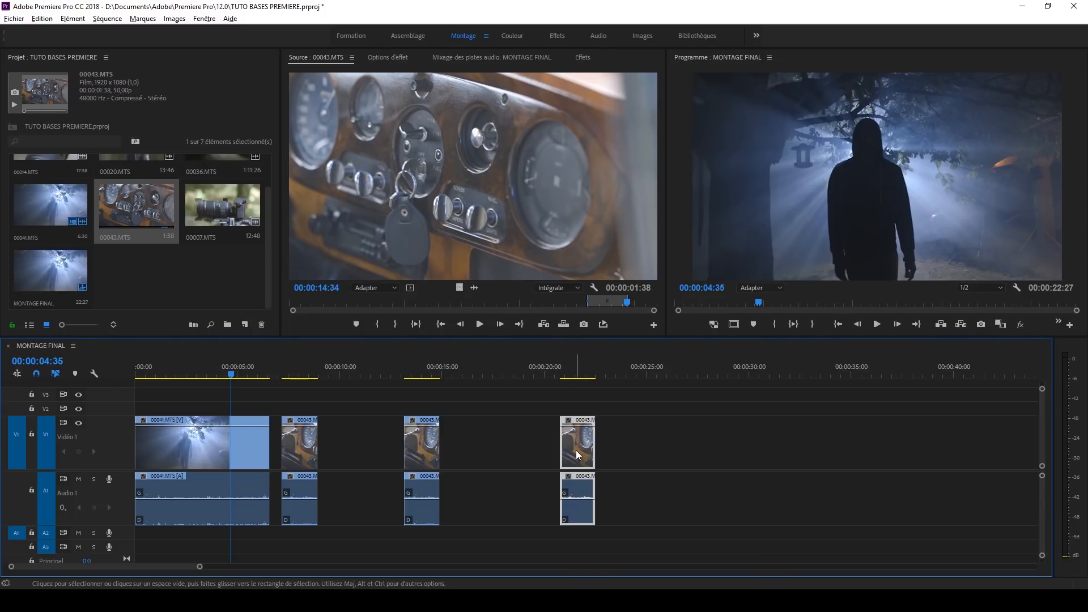
{"action": "right_click", "coordinate": [578, 455]}
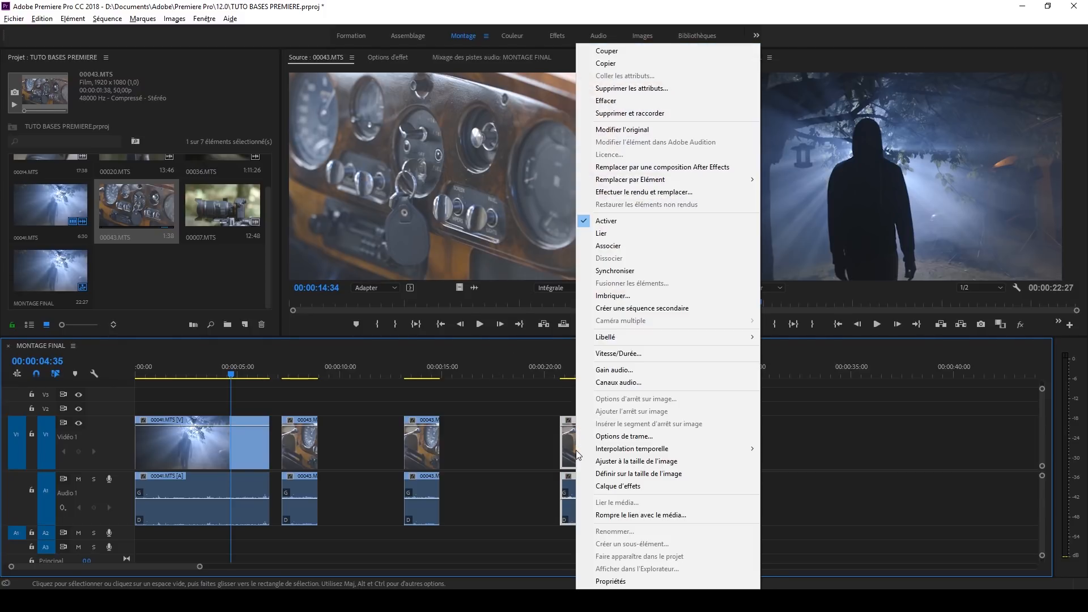
{"action": "left_click", "coordinate": [621, 233]}
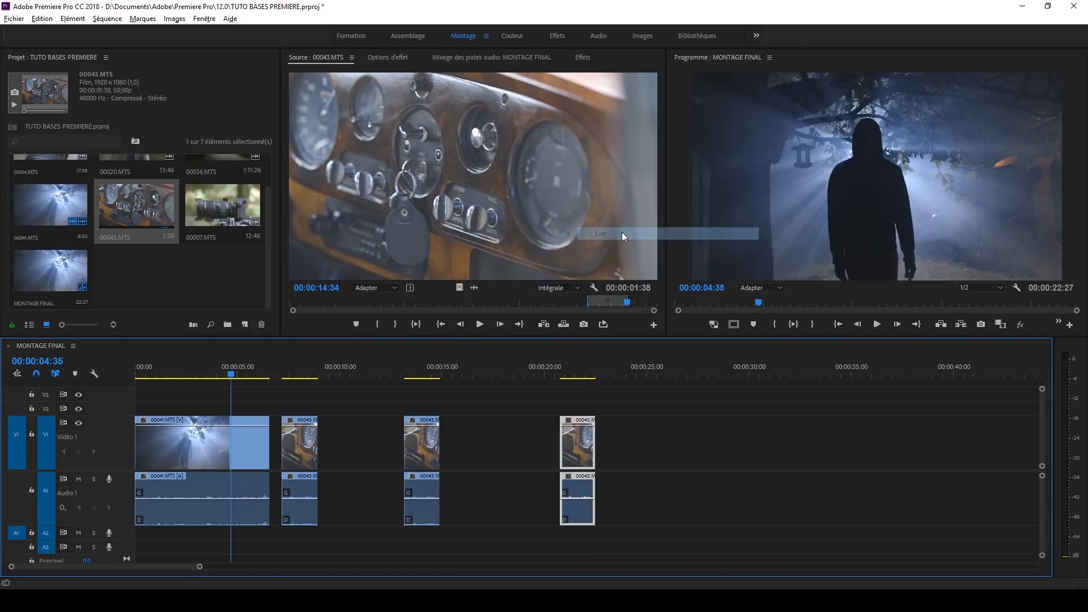
Step: Break the link between the last 00043.MTS copy's video and audio, and link both parts again
{"action": "right_click", "coordinate": [588, 453]}
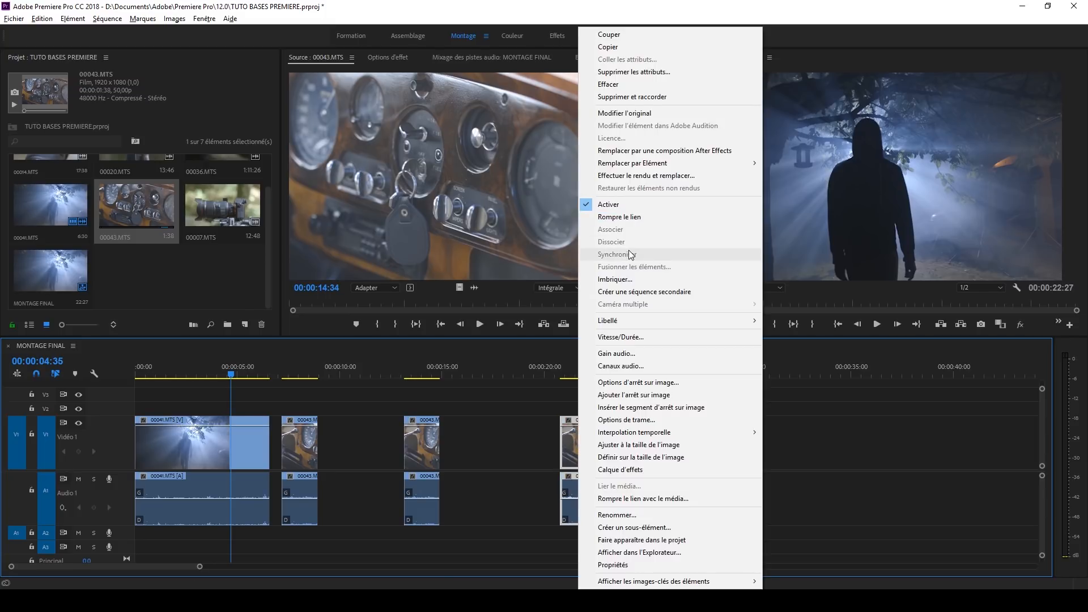
{"action": "left_click", "coordinate": [634, 219]}
{"action": "left_click_drag", "start_coordinate": [523, 418], "coordinate": [583, 513]}
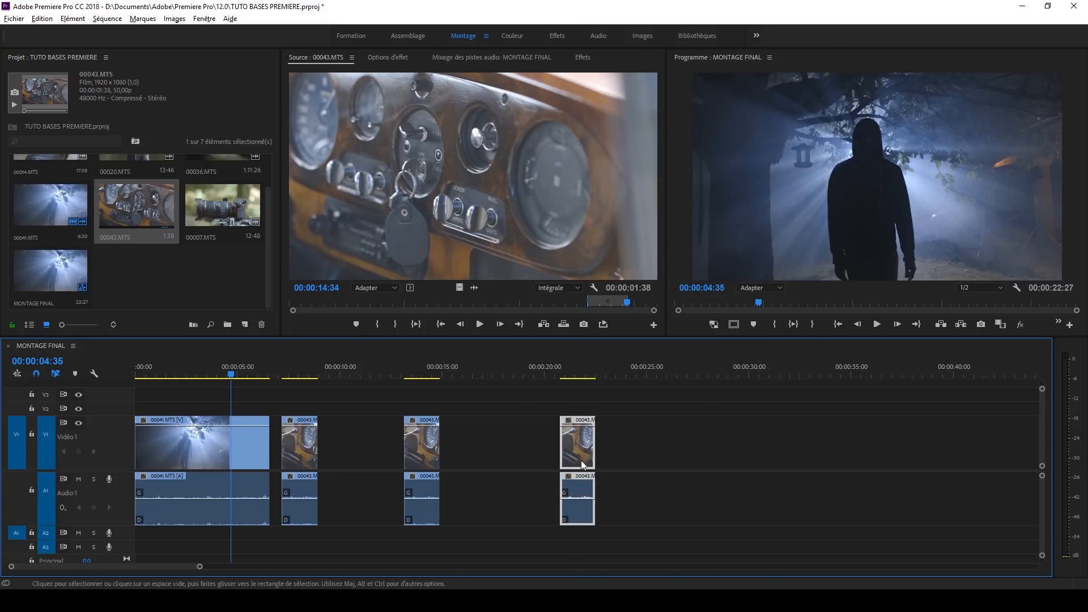
{"action": "right_click", "coordinate": [578, 463]}
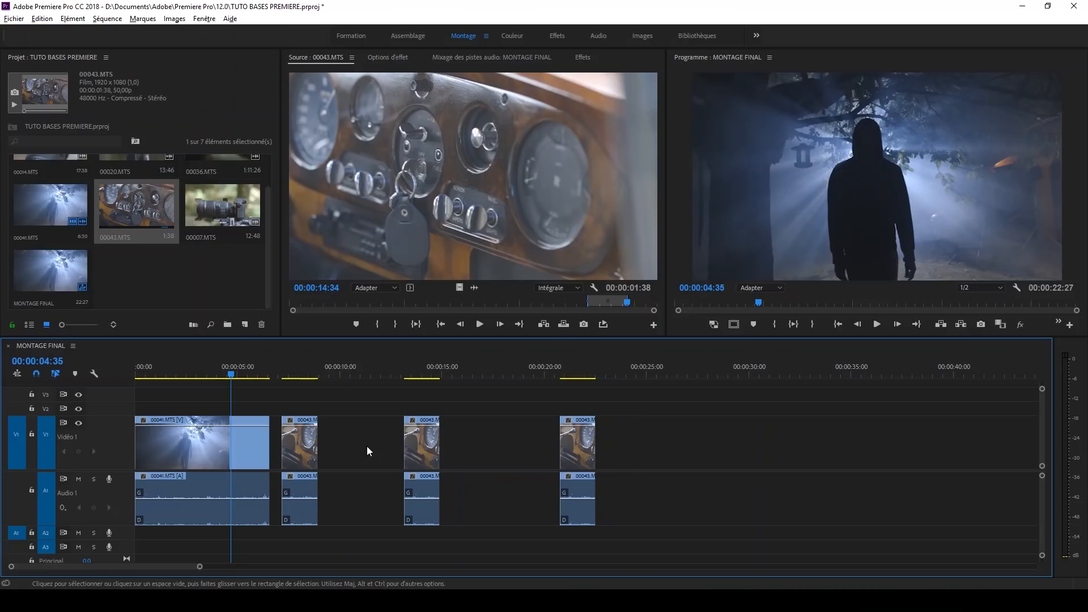
Step: Move 00041.MTS to about the 25-second mark with one 00043.MTS copy directly after it and another directly before it
{"action": "left_click_drag", "start_coordinate": [368, 443], "coordinate": [307, 501]}
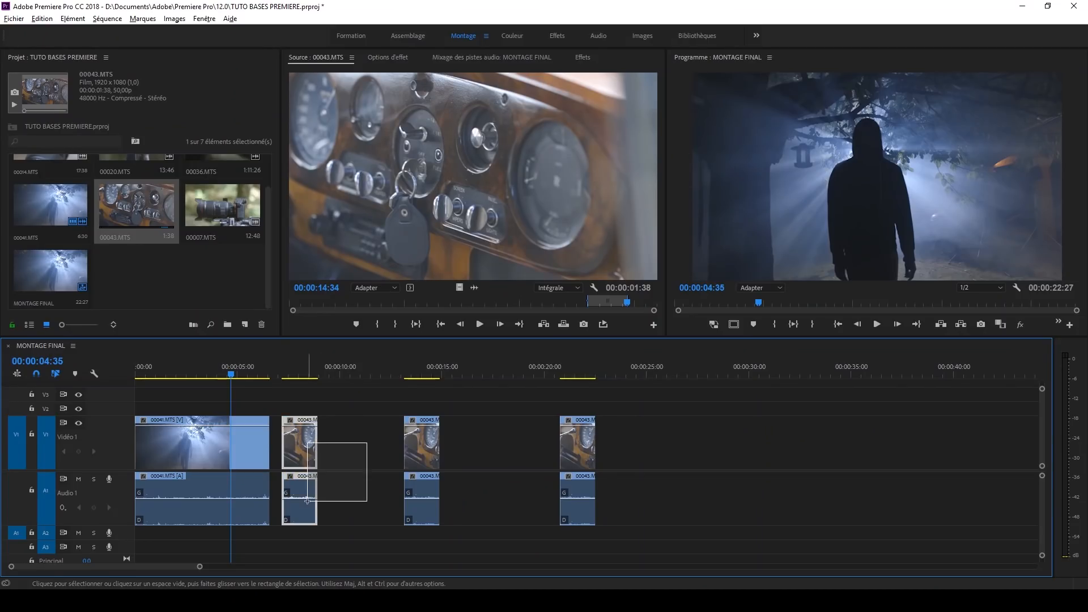
{"action": "left_click_drag", "start_coordinate": [302, 463], "coordinate": [290, 468]}
{"action": "left_click_drag", "start_coordinate": [341, 423], "coordinate": [776, 472]}
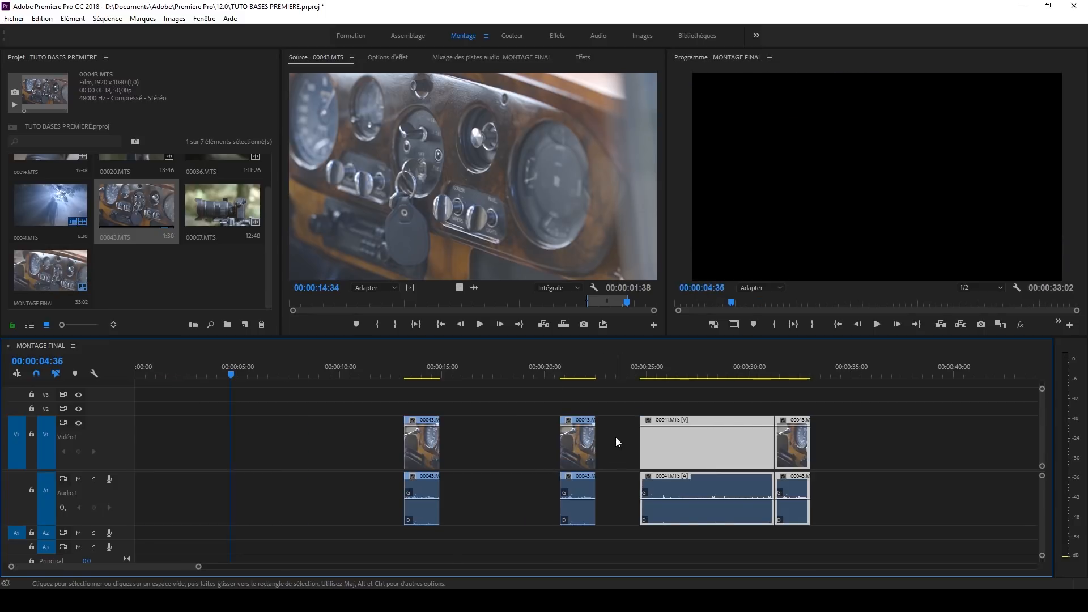
{"action": "left_click", "coordinate": [593, 498]}
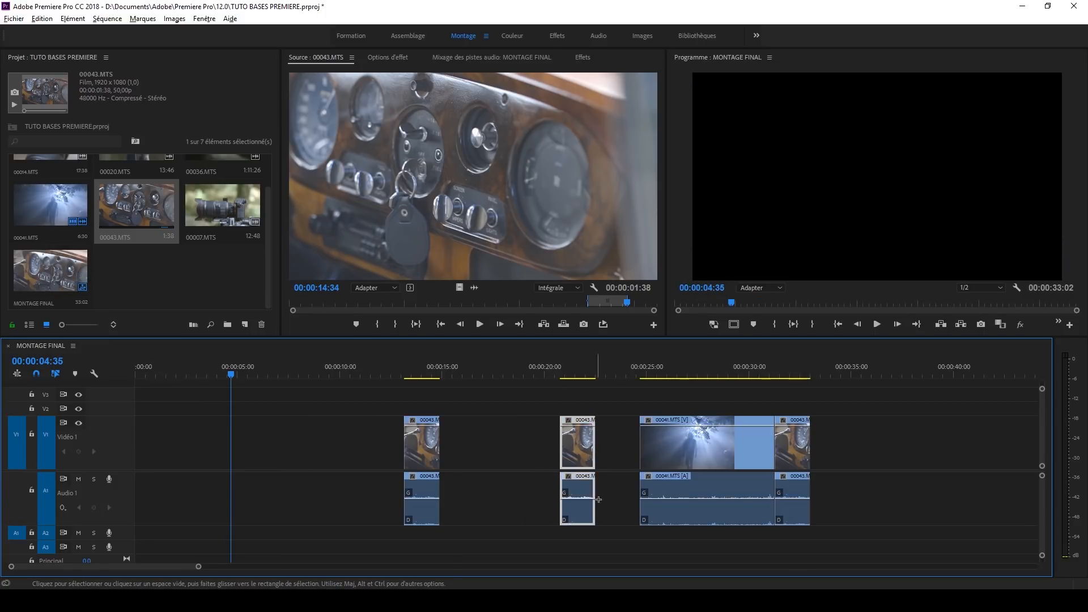
{"action": "left_click_drag", "start_coordinate": [590, 468], "coordinate": [633, 468]}
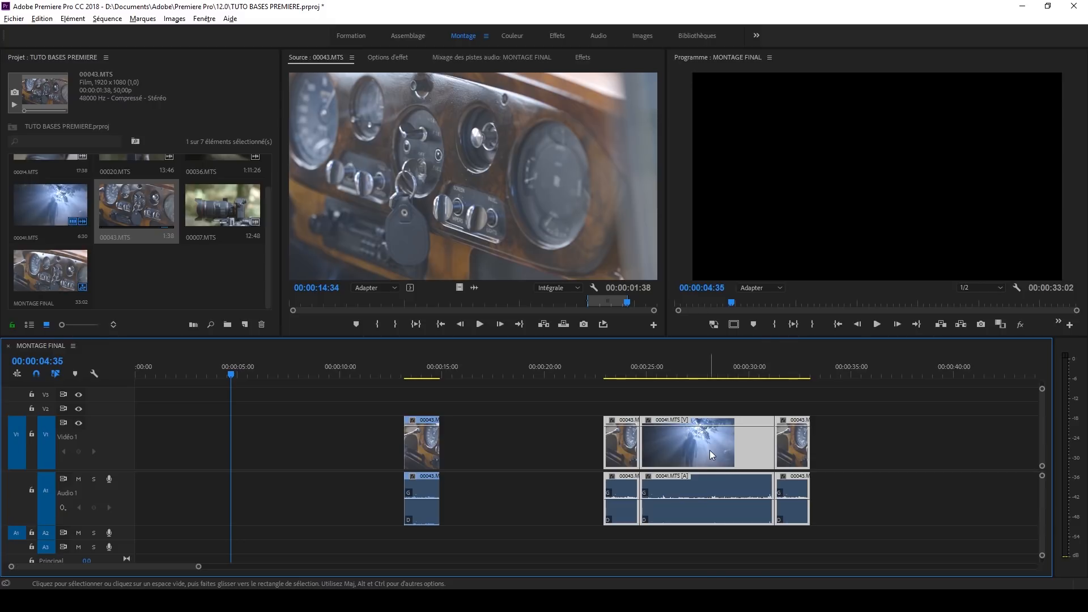
Step: Group the three adjoining clips and test the group by selecting and deselecting it
{"action": "right_click", "coordinate": [711, 454]}
{"action": "left_click", "coordinate": [746, 246]}
{"action": "left_click", "coordinate": [559, 466]}
{"action": "left_click", "coordinate": [682, 451]}
{"action": "left_click", "coordinate": [894, 461]}
{"action": "left_click", "coordinate": [705, 456]}
{"action": "left_click", "coordinate": [545, 448]}
{"action": "left_click", "coordinate": [709, 448]}
Step: Ungroup the three adjoining clips and select them one by one to test their independence
{"action": "right_click", "coordinate": [698, 450]}
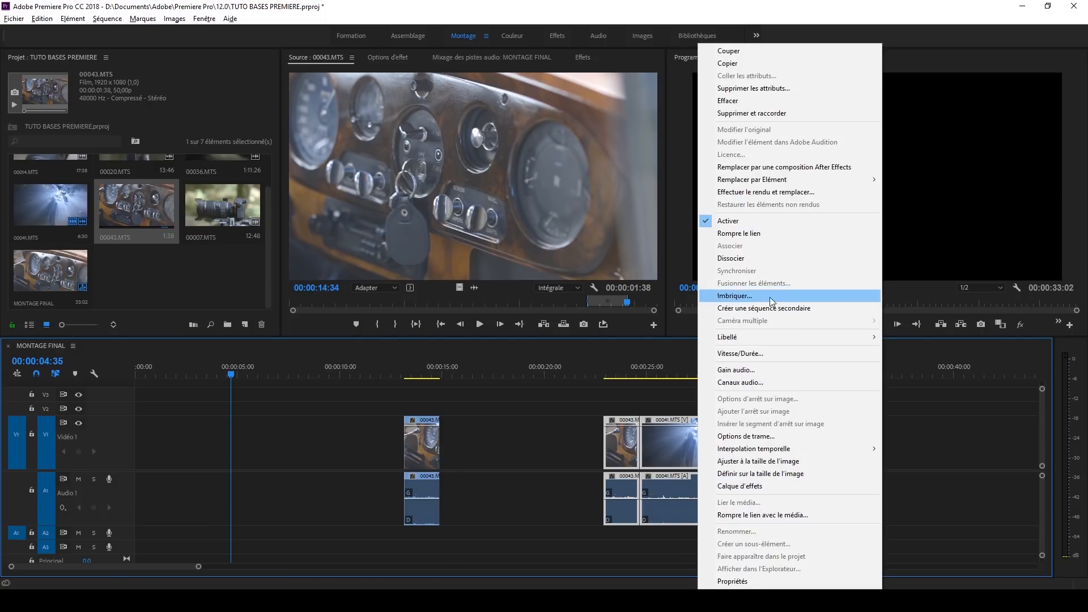
{"action": "left_click", "coordinate": [740, 260]}
{"action": "left_click", "coordinate": [547, 434]}
{"action": "left_click", "coordinate": [703, 444]}
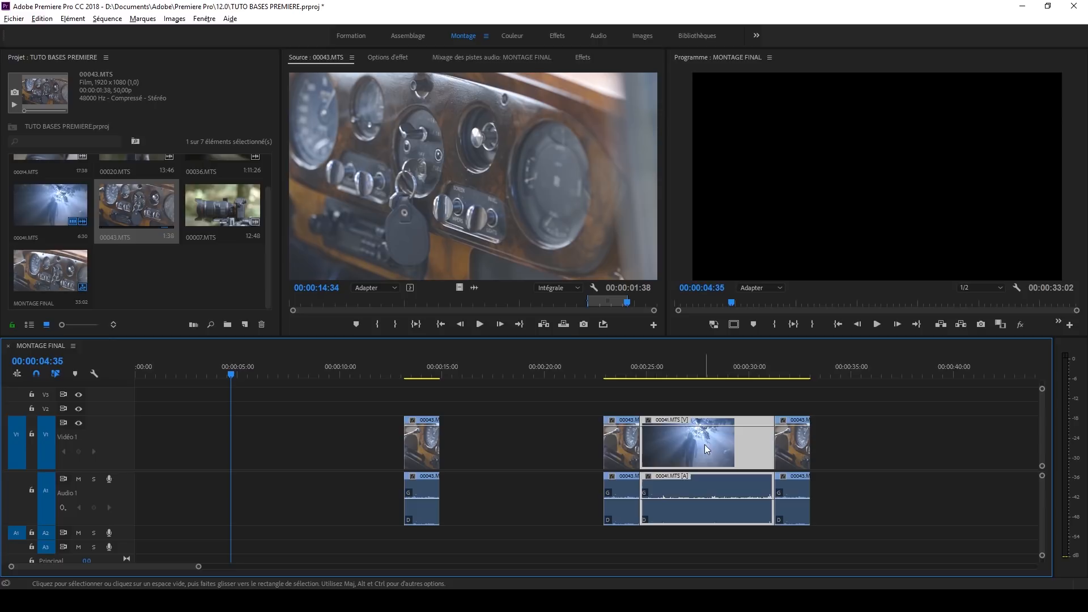
{"action": "left_click", "coordinate": [566, 445]}
{"action": "left_click", "coordinate": [607, 446]}
{"action": "left_click", "coordinate": [794, 456]}
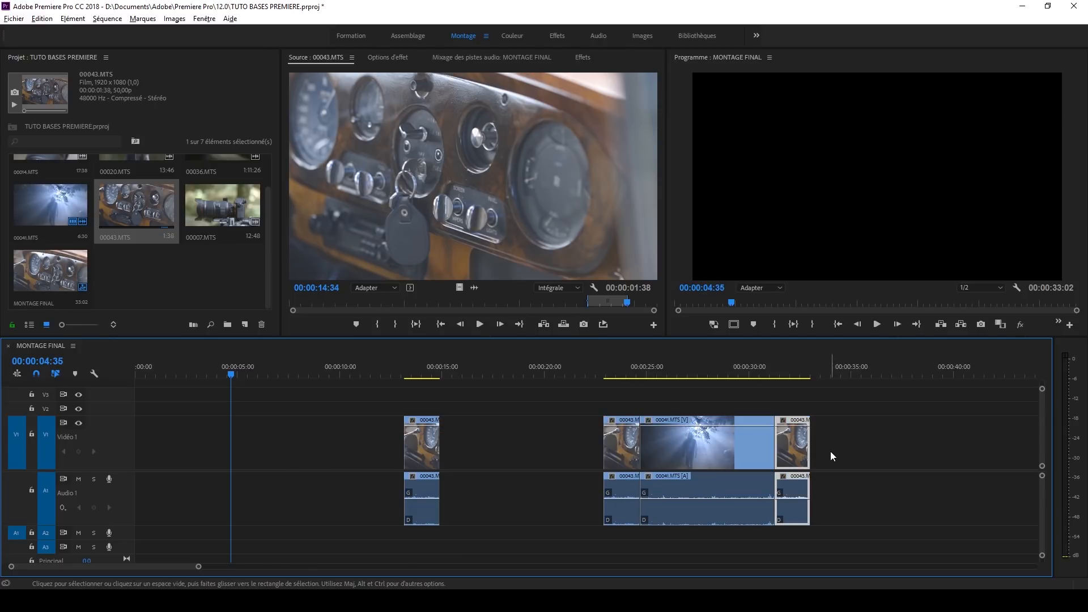
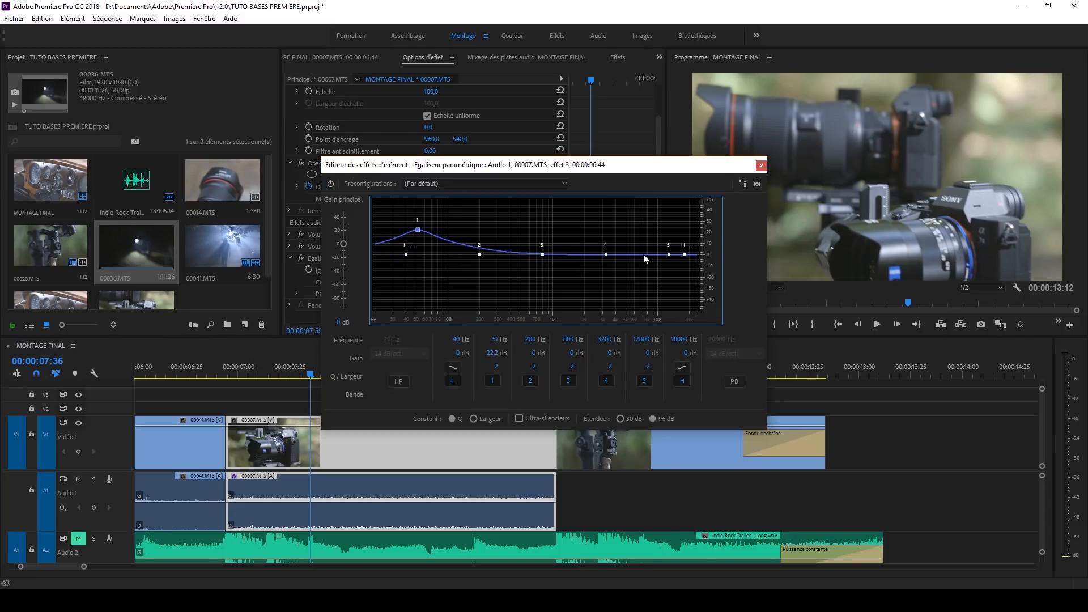
Step: Set 00007.MTS's parametric equalizer band 5 to 10430 Hz at -18.2 dB and band 3 to 1125 Hz at 24.3 dB during playback
{"action": "left_click_drag", "start_coordinate": [668, 246], "coordinate": [660, 272]}
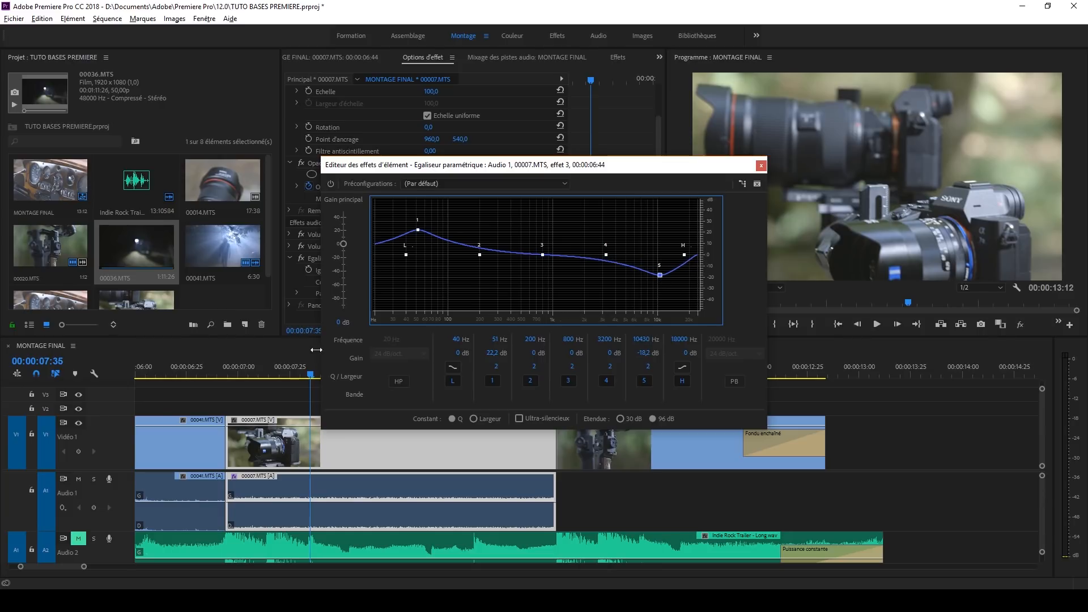
{"action": "left_click", "coordinate": [234, 375]}
{"action": "key", "text": "space"}
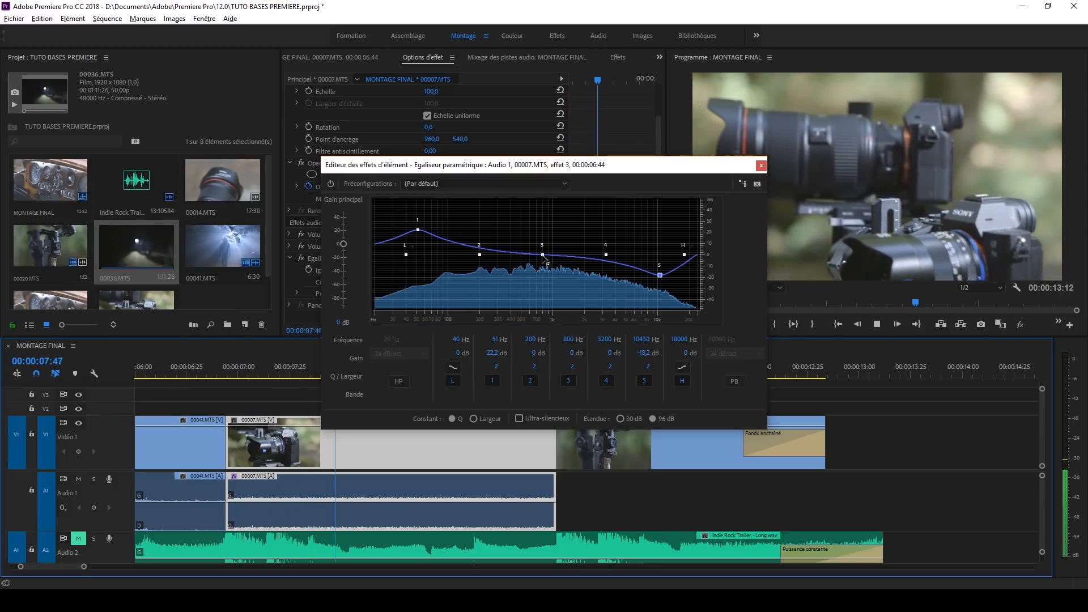
{"action": "left_click_drag", "start_coordinate": [542, 255], "coordinate": [559, 227]}
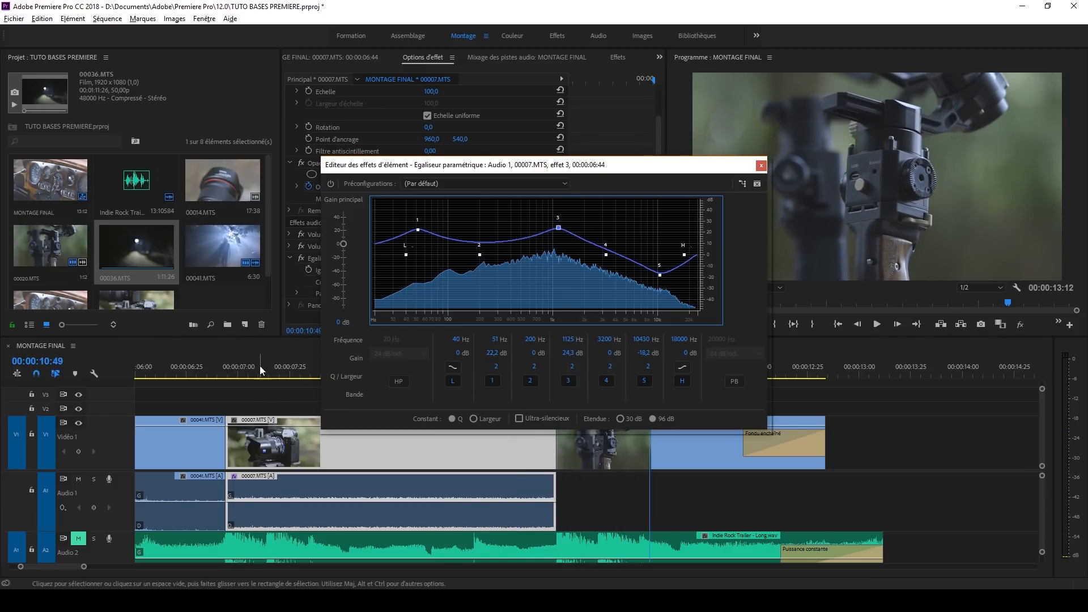
Step: Replay 00007.MTS with equalizer band 1 at 44 Hz and 6.1 dB and band 5 at -4.5 dB, and raise band 3's frequency
{"action": "left_click", "coordinate": [232, 372]}
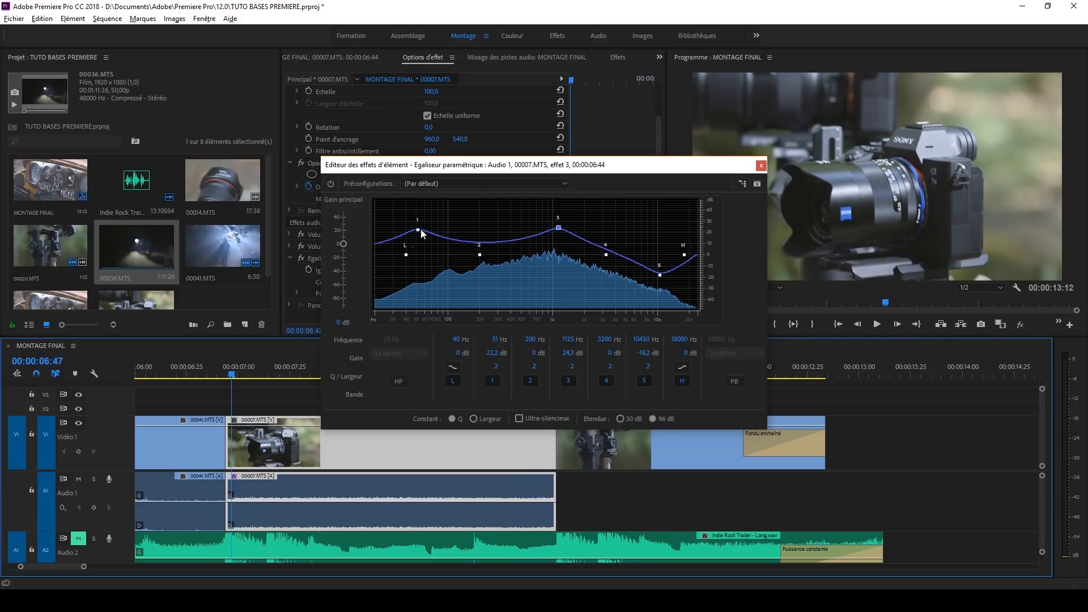
{"action": "left_click_drag", "start_coordinate": [418, 231], "coordinate": [410, 248]}
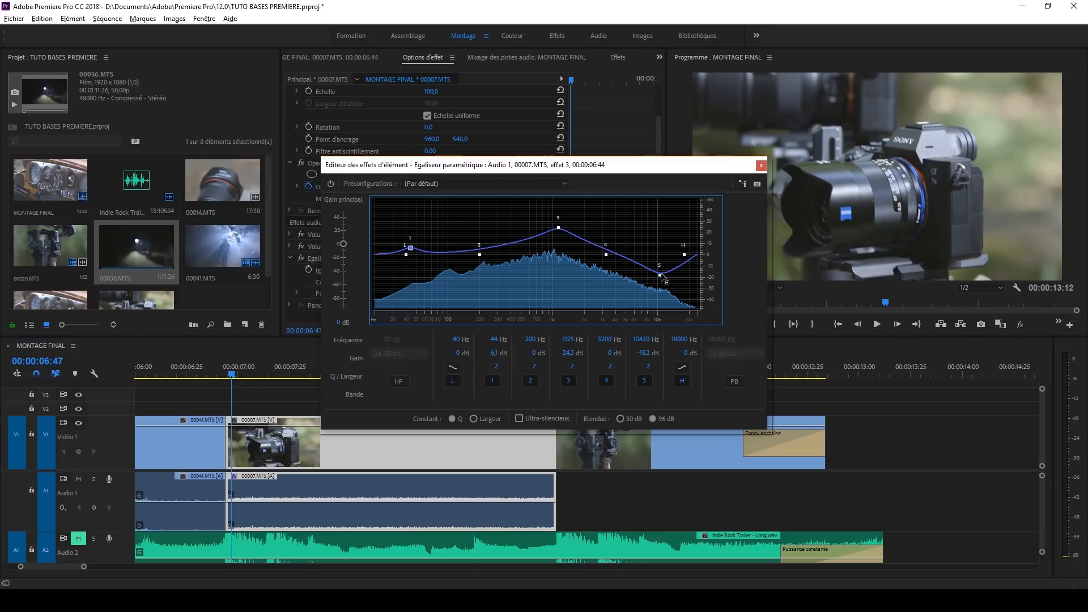
{"action": "key", "text": "space"}
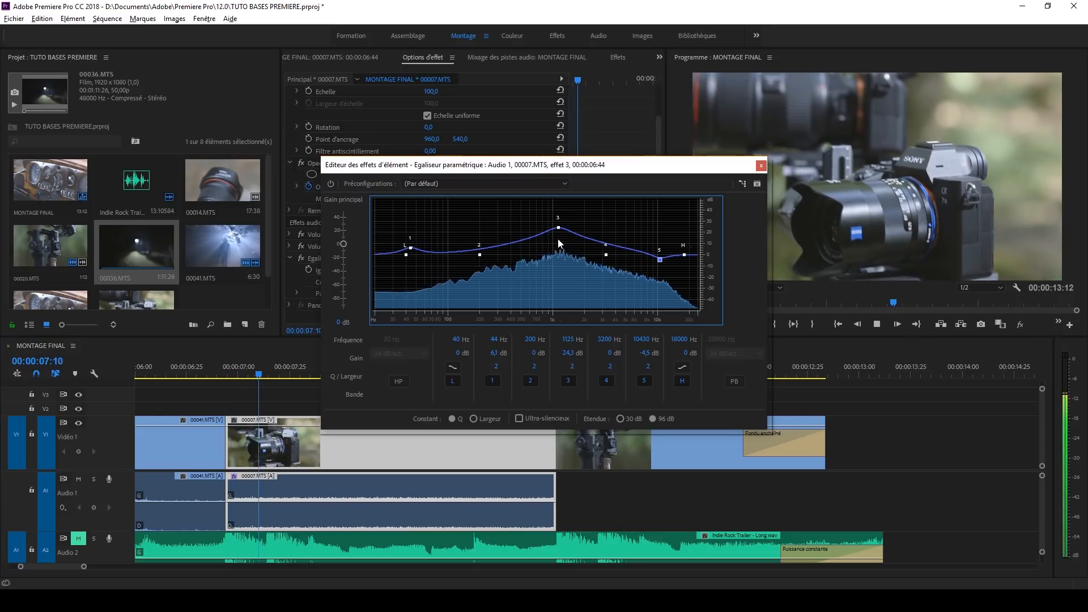
{"action": "left_click_drag", "start_coordinate": [558, 228], "coordinate": [588, 228]}
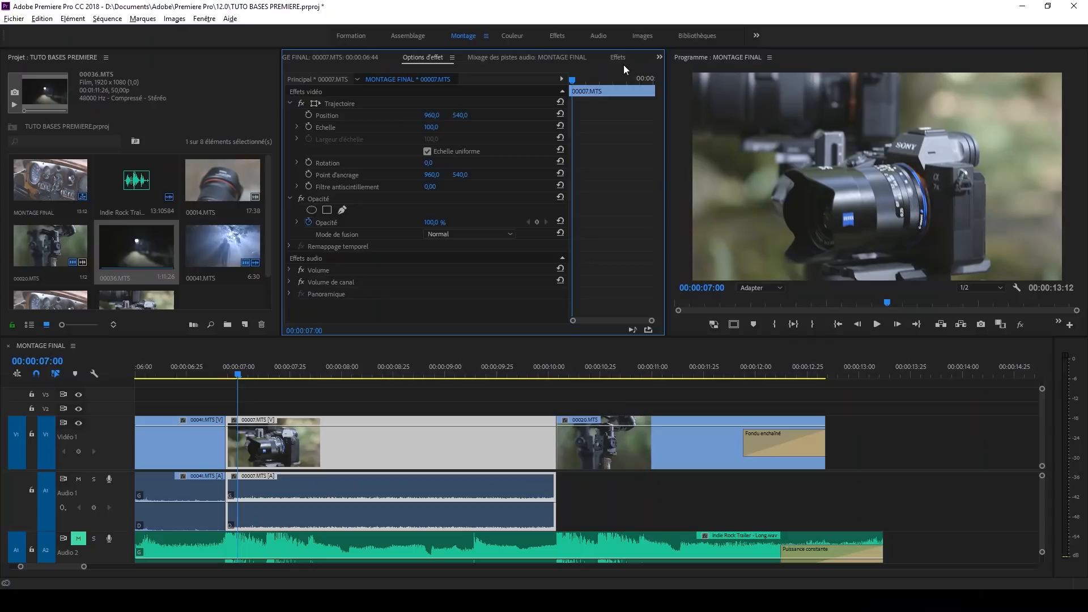
Step: Browse the audio effects down to Volume and adjust the audio level of 00007.MTS directly on its A1 clip
{"action": "left_click", "coordinate": [619, 59]}
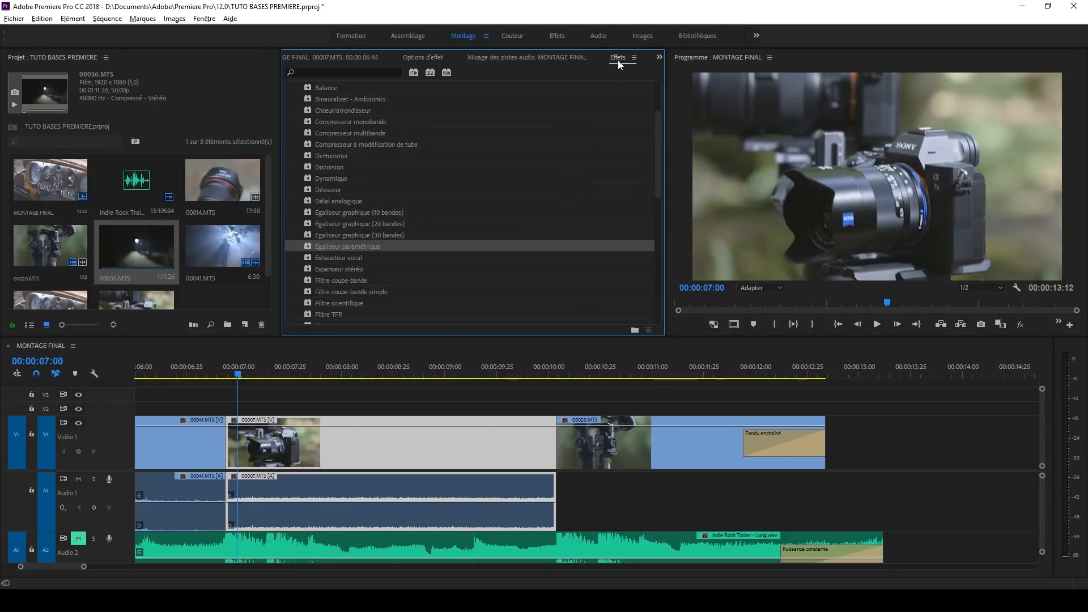
{"action": "scroll", "coordinate": [400, 253], "scroll_direction": "down", "scroll_amount": 3}
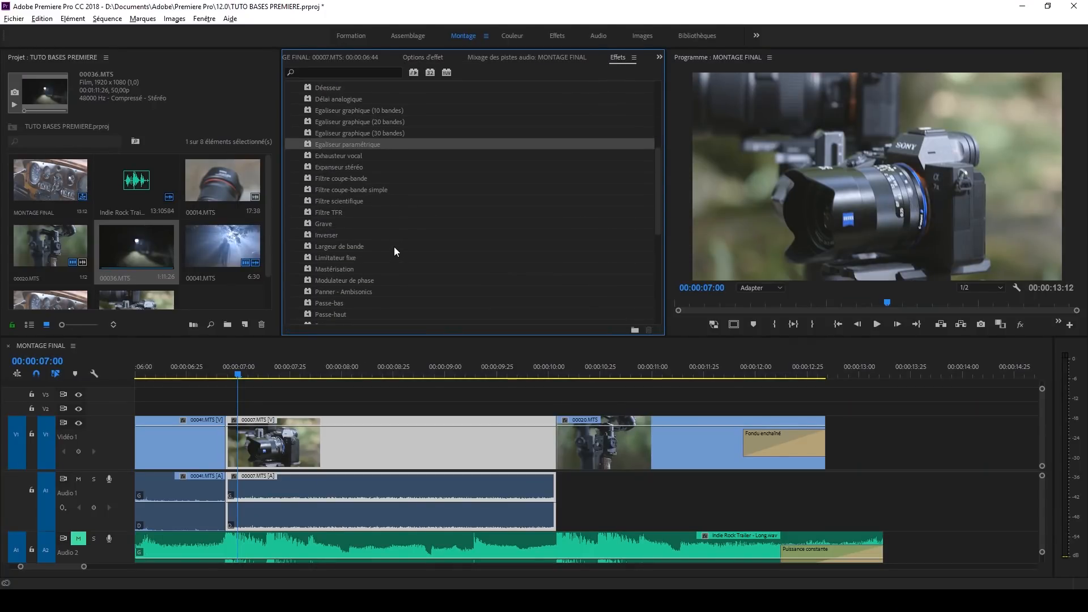
{"action": "scroll", "coordinate": [395, 251], "scroll_direction": "down", "scroll_amount": 1}
{"action": "left_click", "coordinate": [322, 191]}
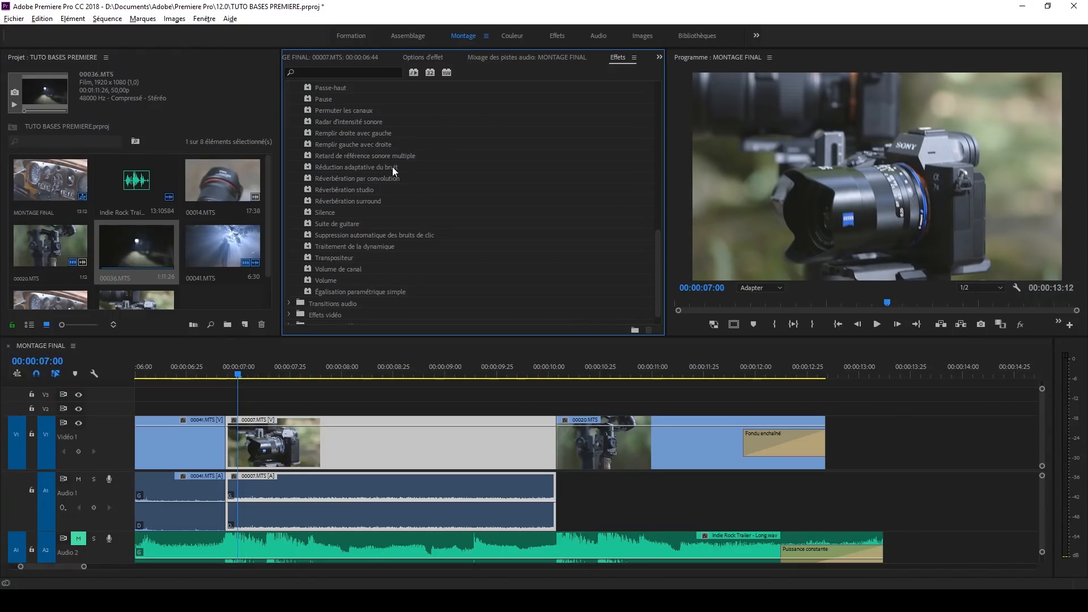
{"action": "left_click", "coordinate": [364, 181]}
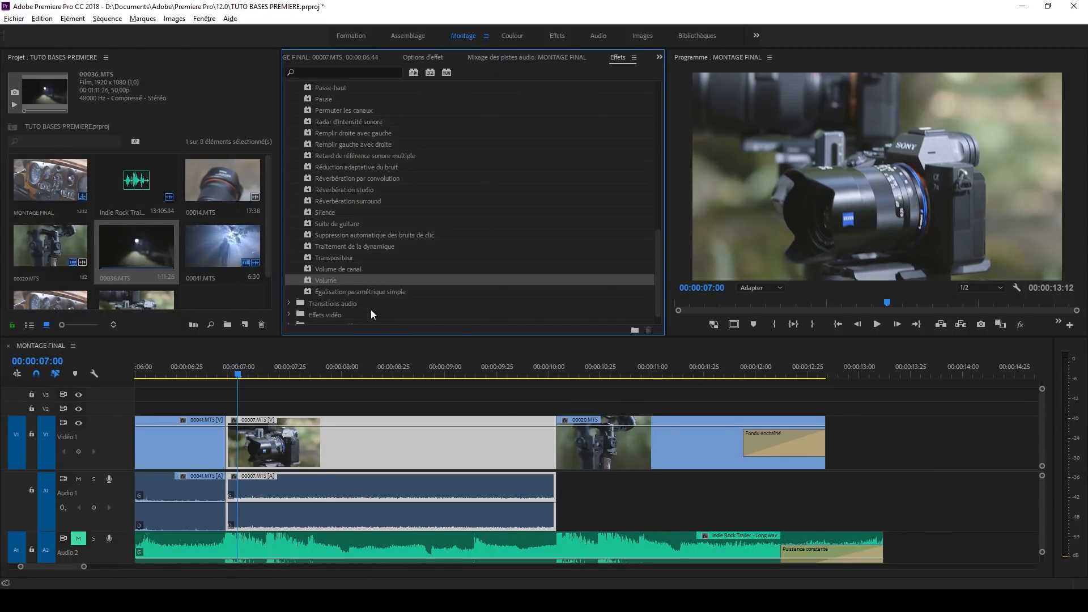
{"action": "mouse_move", "coordinate": [296, 501]}
{"action": "left_mouse_down"}
{"action": "mouse_move", "coordinate": [296, 478]}
{"action": "mouse_move", "coordinate": [316, 527]}
{"action": "mouse_move", "coordinate": [309, 478]}
{"action": "mouse_move", "coordinate": [334, 528]}
{"action": "mouse_move", "coordinate": [334, 478]}
{"action": "mouse_move", "coordinate": [334, 512]}
{"action": "mouse_move", "coordinate": [333, 489]}
{"action": "mouse_move", "coordinate": [319, 501]}
{"action": "mouse_move", "coordinate": [317, 482]}
{"action": "mouse_move", "coordinate": [318, 501]}
{"action": "left_mouse_up"}
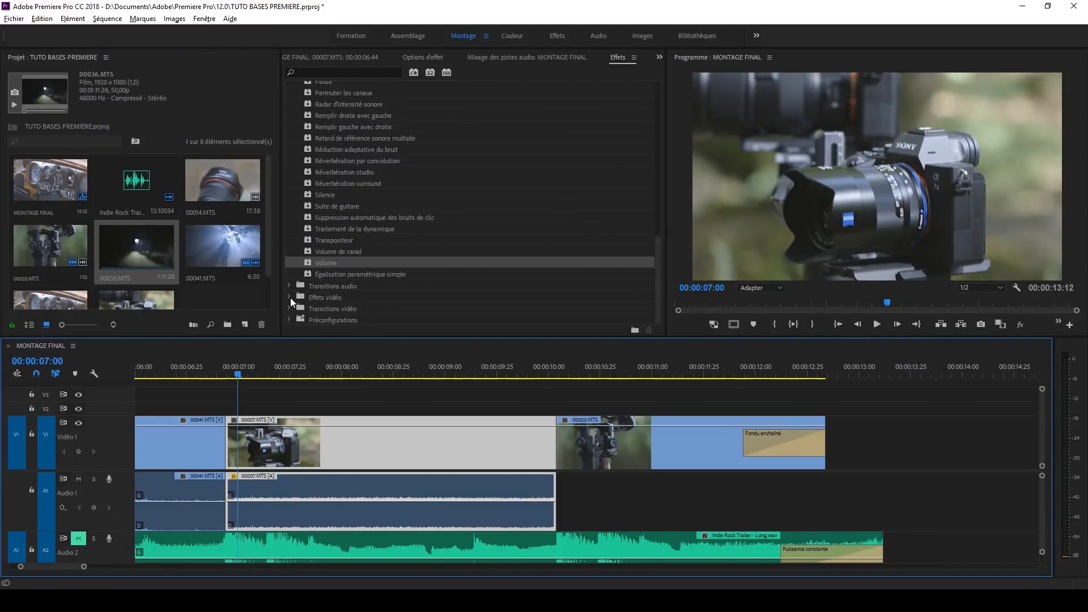
Step: Browse the video effects and apply Couleur Lumetri from Correction colorimétrique to the 00007.MTS clip
{"action": "left_click", "coordinate": [289, 298]}
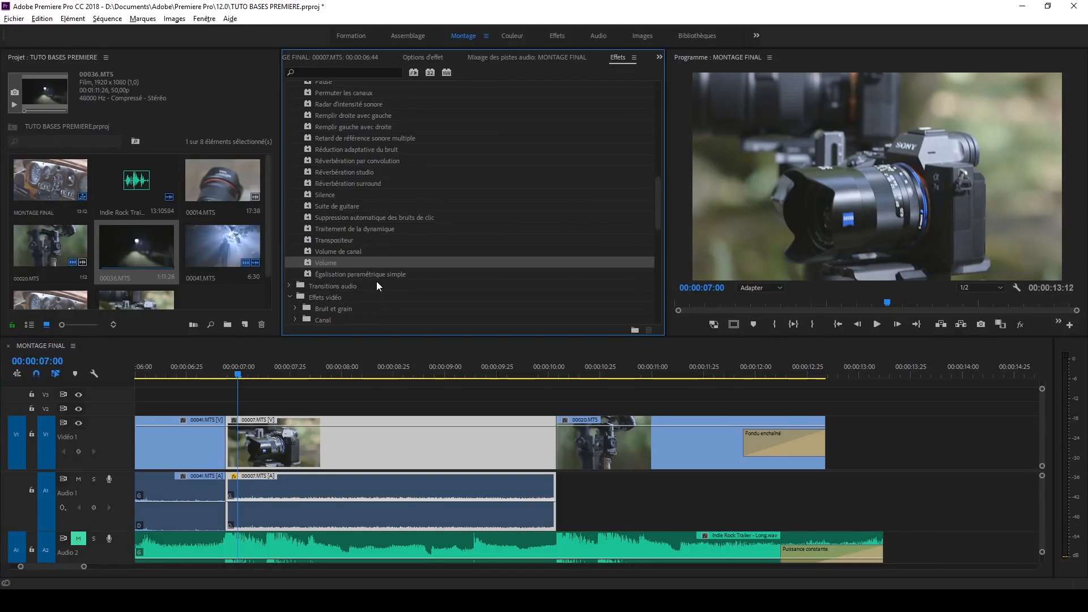
{"action": "scroll", "coordinate": [380, 278], "scroll_direction": "down", "scroll_amount": 5}
{"action": "scroll", "coordinate": [388, 247], "scroll_direction": "down", "scroll_amount": 6}
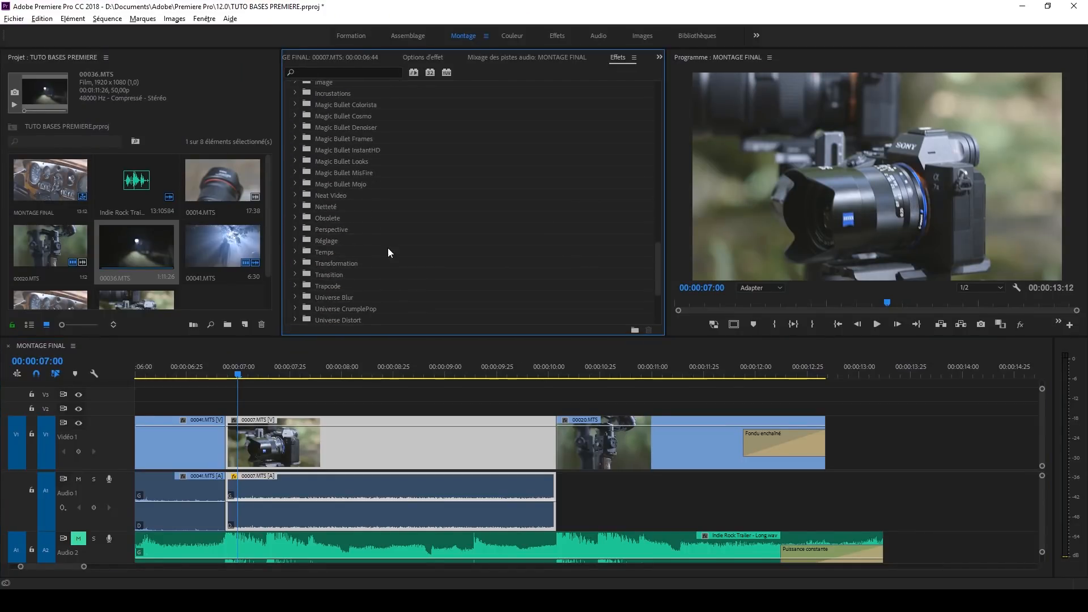
{"action": "scroll", "coordinate": [335, 253], "scroll_direction": "up", "scroll_amount": 5}
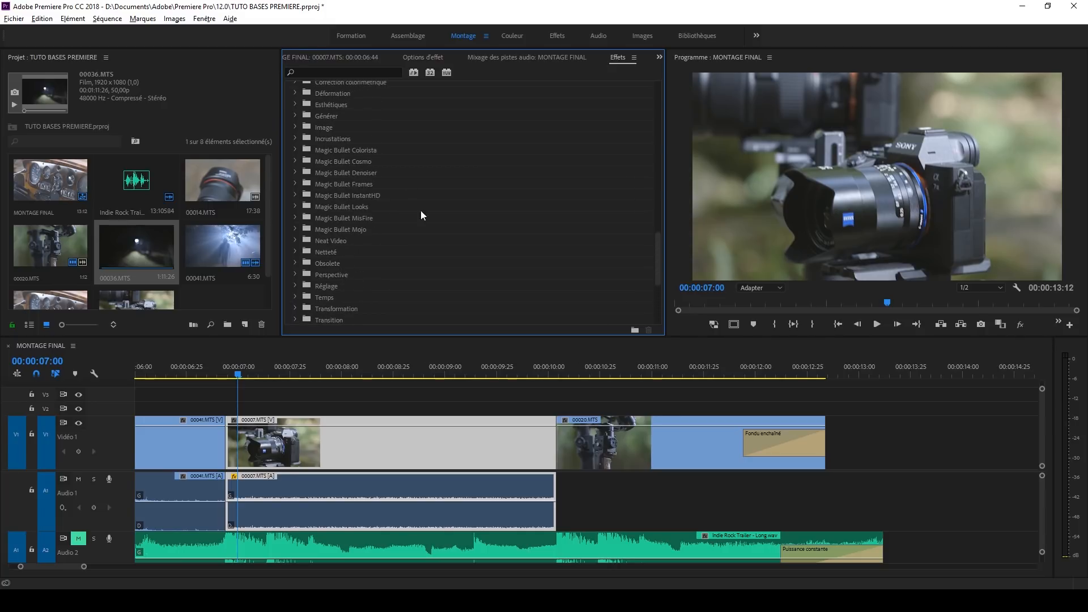
{"action": "scroll", "coordinate": [353, 247], "scroll_direction": "up", "scroll_amount": 3}
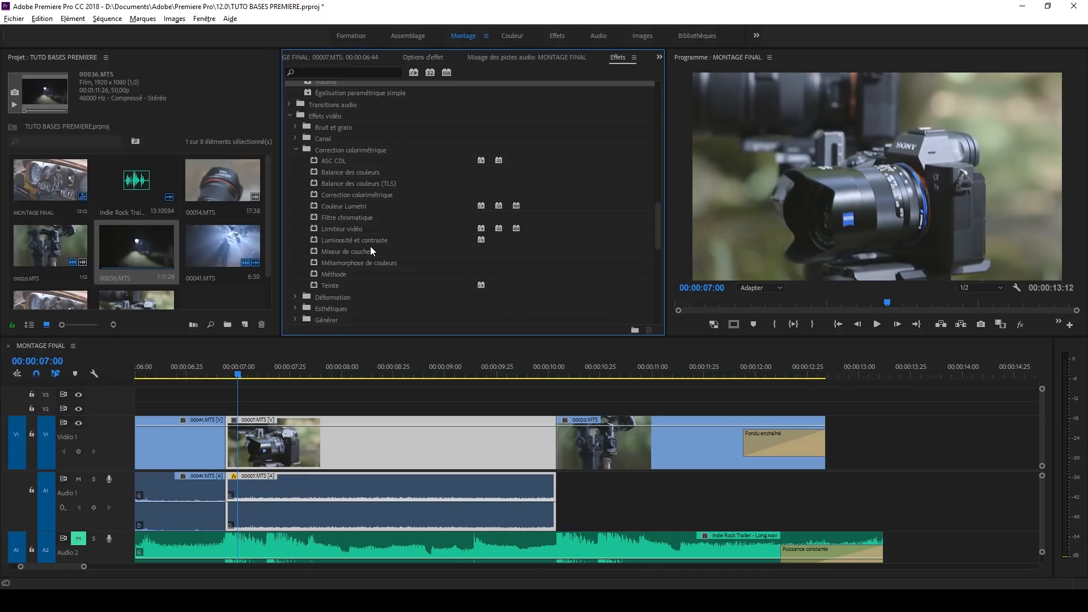
{"action": "left_click", "coordinate": [353, 205]}
{"action": "left_click_drag", "start_coordinate": [355, 208], "coordinate": [349, 437]}
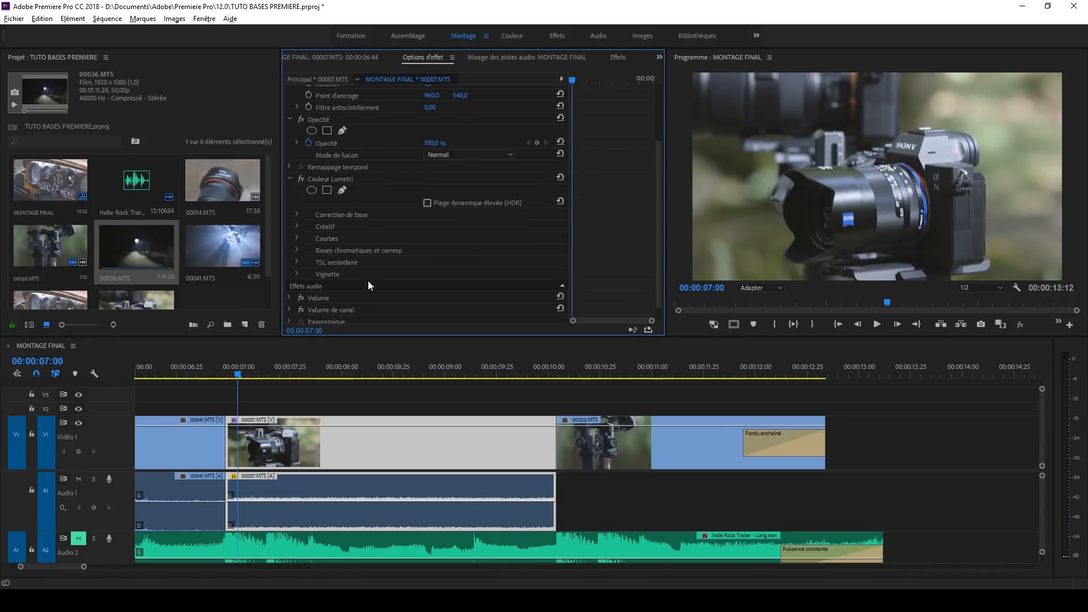
Step: Expand Correction de base in the Couleur Lumetri effect of 00007.MTS and set Contraste to 58,7
{"action": "left_click", "coordinate": [338, 177]}
{"action": "left_click", "coordinate": [298, 213]}
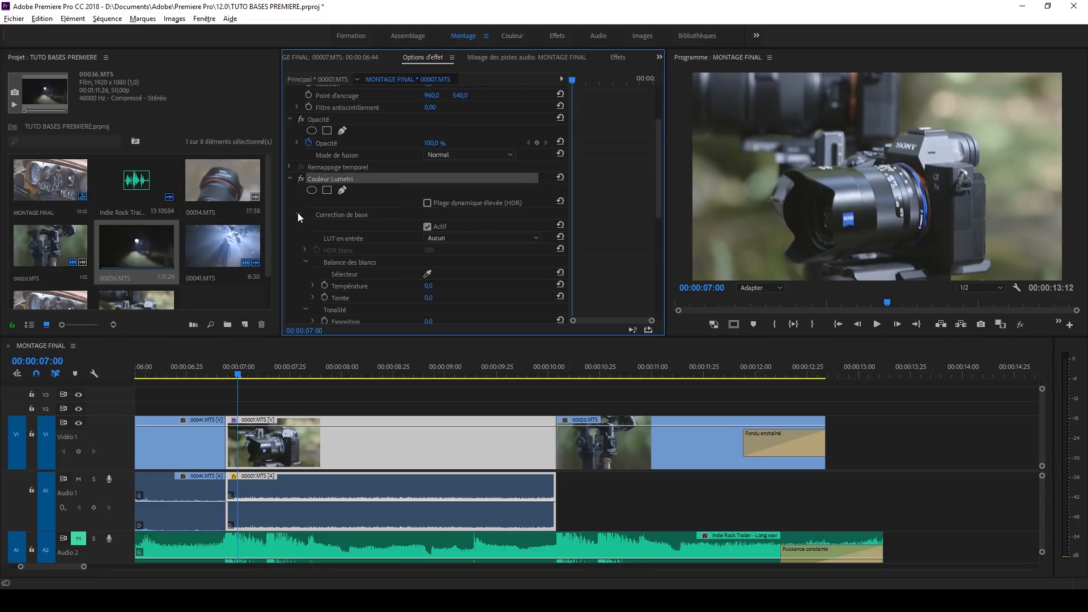
{"action": "left_click", "coordinate": [298, 213]}
{"action": "left_click", "coordinate": [298, 213]}
{"action": "scroll", "coordinate": [297, 212], "scroll_direction": "down", "scroll_amount": 6}
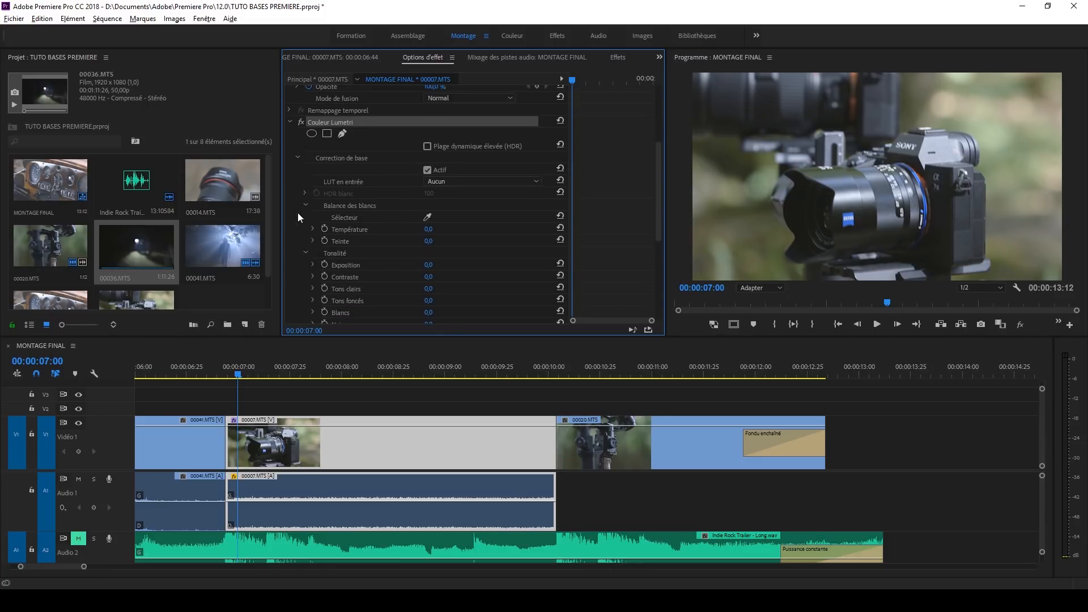
{"action": "left_click", "coordinate": [313, 163]}
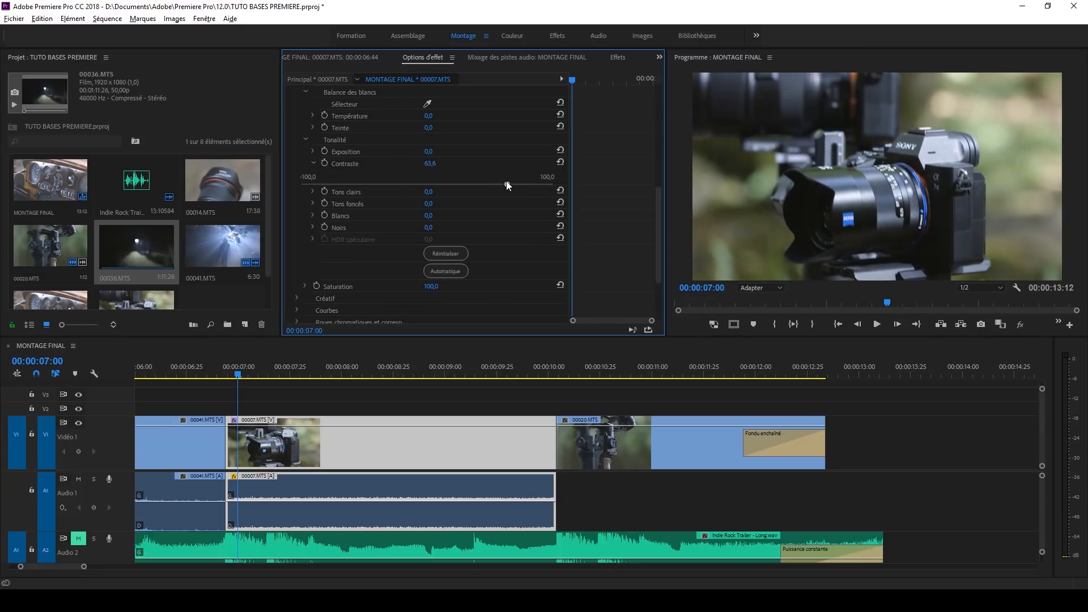
Step: Set Tons clairs to -90,1, Tons foncés to 33,5, Blancs to 40,7 and the white balance Température to -20,9
{"action": "left_click", "coordinate": [312, 204]}
{"action": "left_click_drag", "start_coordinate": [428, 225], "coordinate": [310, 216]}
{"action": "left_click", "coordinate": [314, 193]}
{"action": "left_click", "coordinate": [312, 248]}
{"action": "left_click_drag", "start_coordinate": [431, 270], "coordinate": [475, 268]}
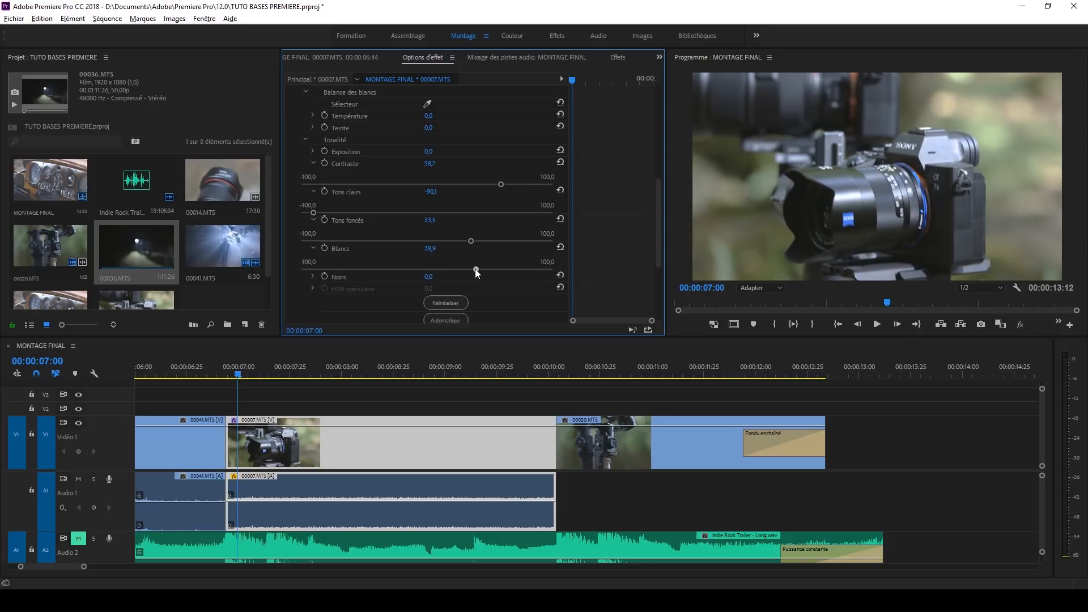
{"action": "left_click", "coordinate": [314, 164]}
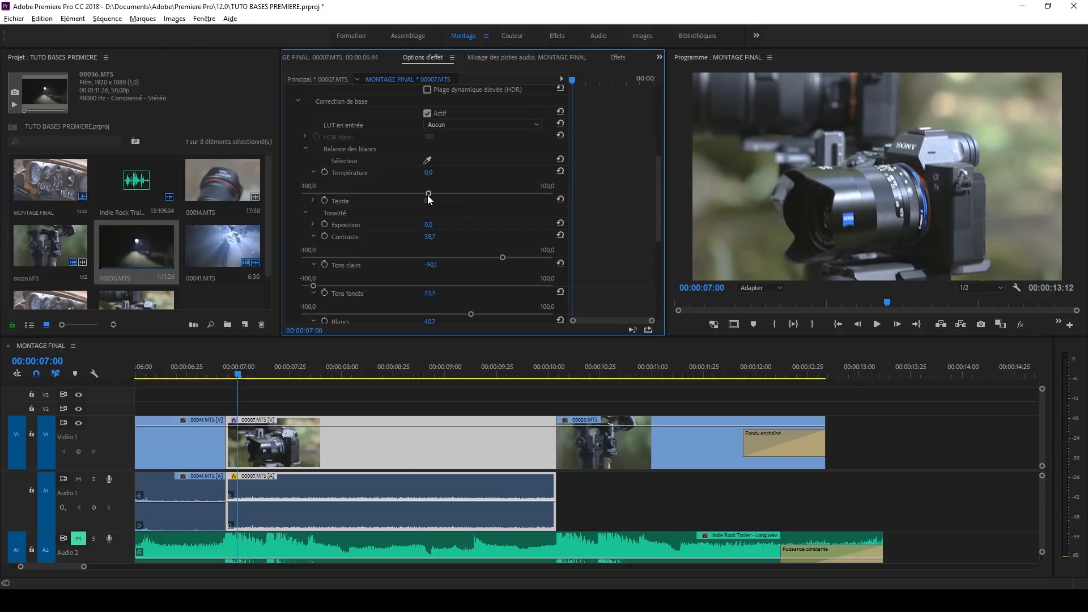
{"action": "left_click_drag", "start_coordinate": [429, 193], "coordinate": [491, 194]}
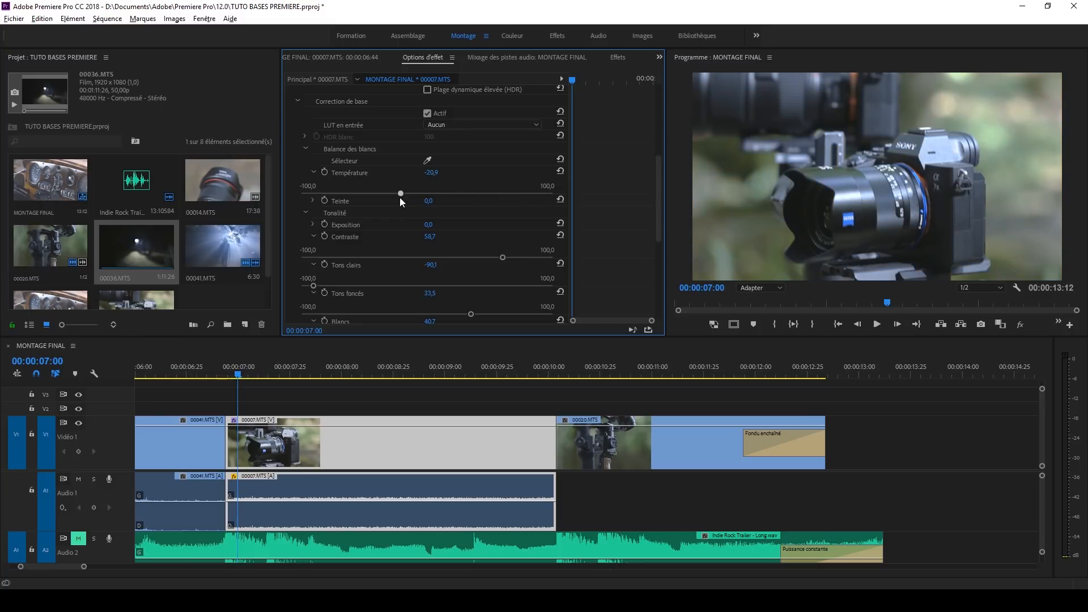
Step: In the Créatif section of Couleur Lumetri, set Netteté to 50, Vibrance to 20 and Saturation to 140
{"action": "scroll", "coordinate": [322, 274], "scroll_direction": "down", "scroll_amount": 8}
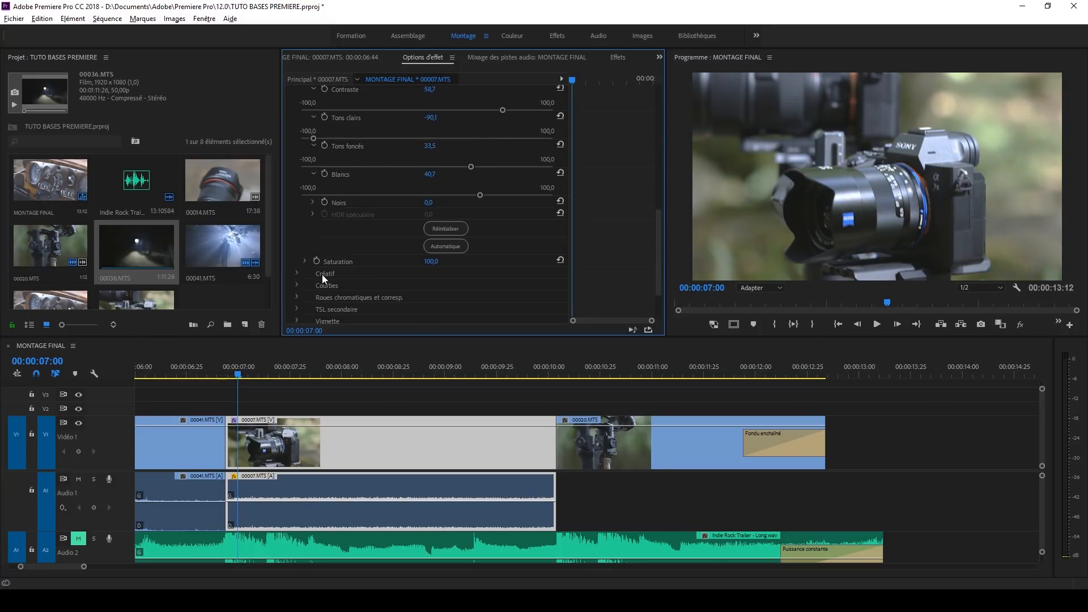
{"action": "left_click", "coordinate": [297, 210]}
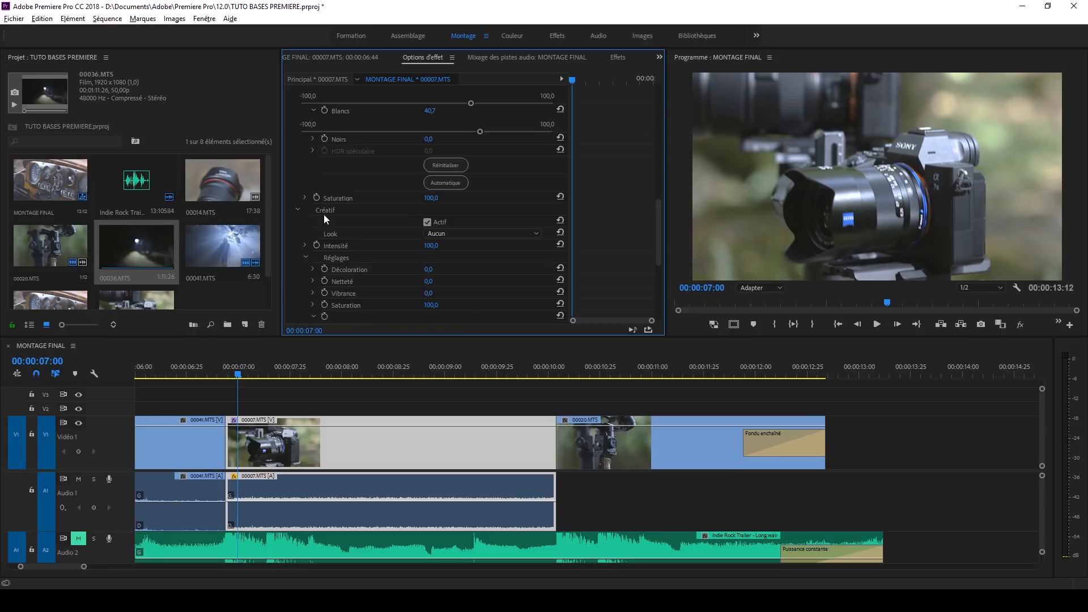
{"action": "scroll", "coordinate": [345, 216], "scroll_direction": "down", "scroll_amount": 3}
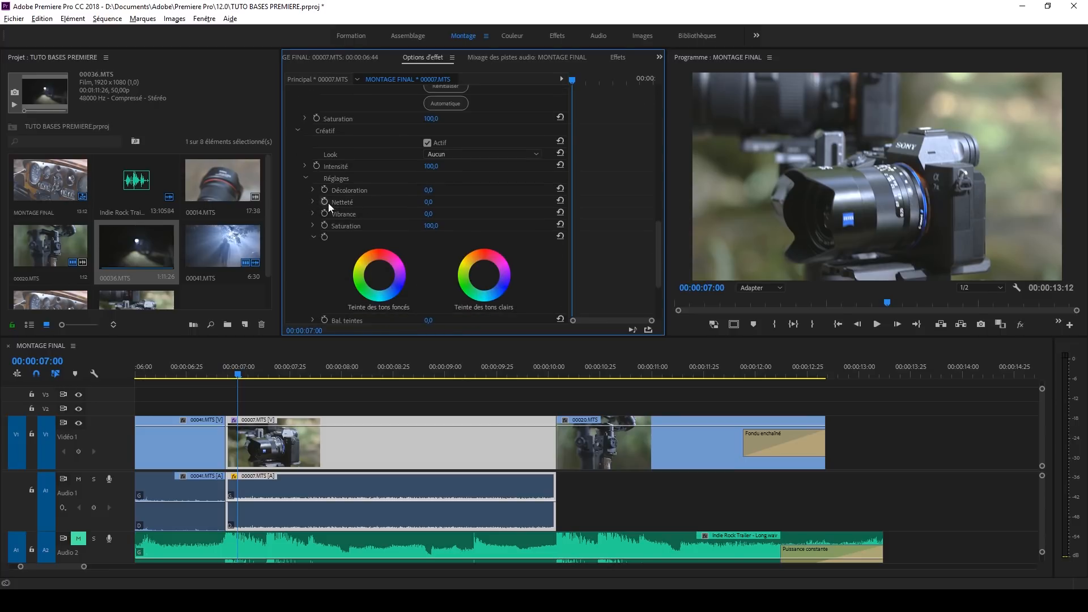
{"action": "left_click", "coordinate": [429, 204]}
{"action": "type", "text": "50"}
{"action": "key", "text": "Return"}
{"action": "type", "text": "20"}
{"action": "key", "text": "Return"}
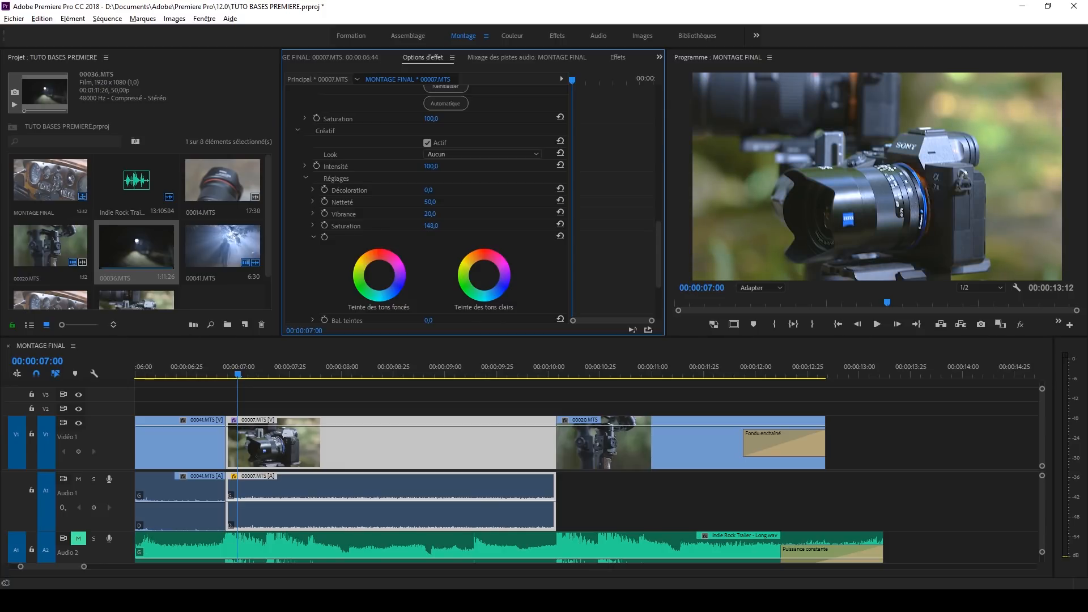
Step: Expand Courbes and slightly raise the upper part of the RGB curve with a new control point
{"action": "scroll", "coordinate": [386, 224], "scroll_direction": "down", "scroll_amount": 5}
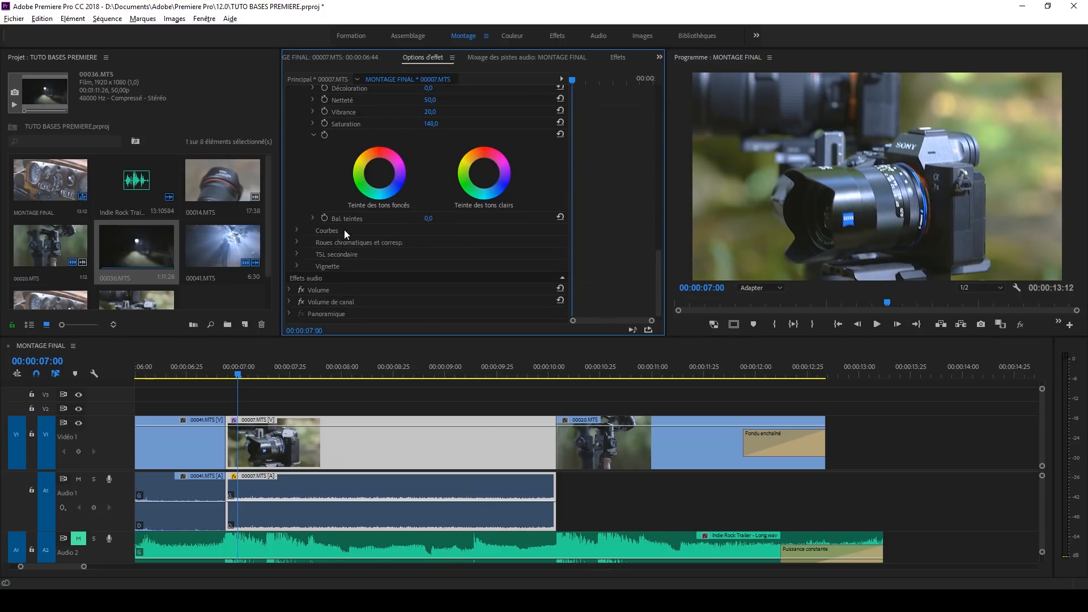
{"action": "left_click", "coordinate": [296, 221]}
{"action": "scroll", "coordinate": [328, 260], "scroll_direction": "down", "scroll_amount": 6}
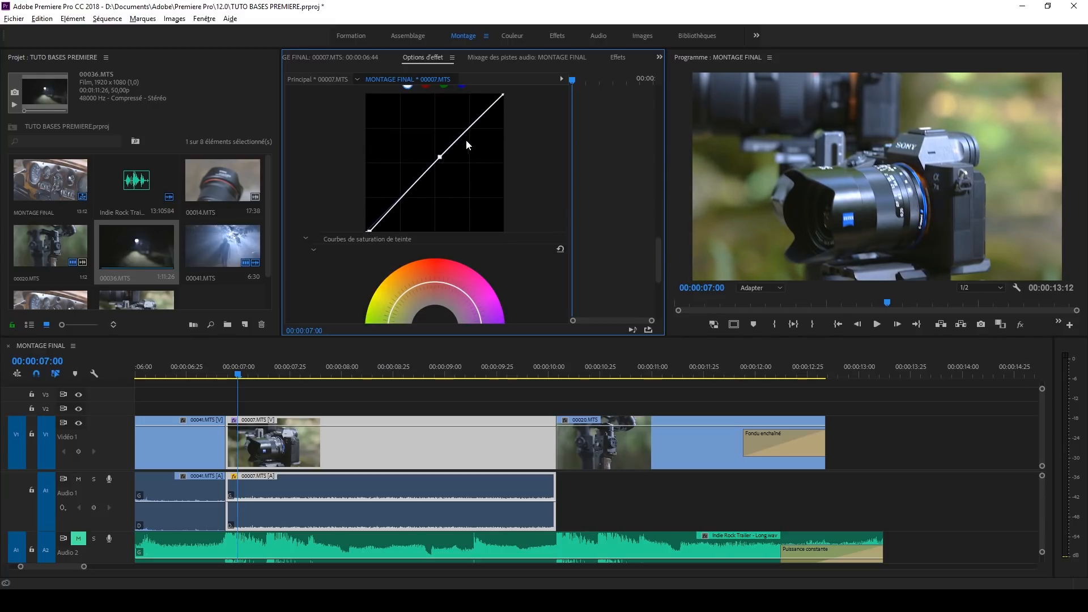
{"action": "left_click_drag", "start_coordinate": [465, 133], "coordinate": [465, 128]}
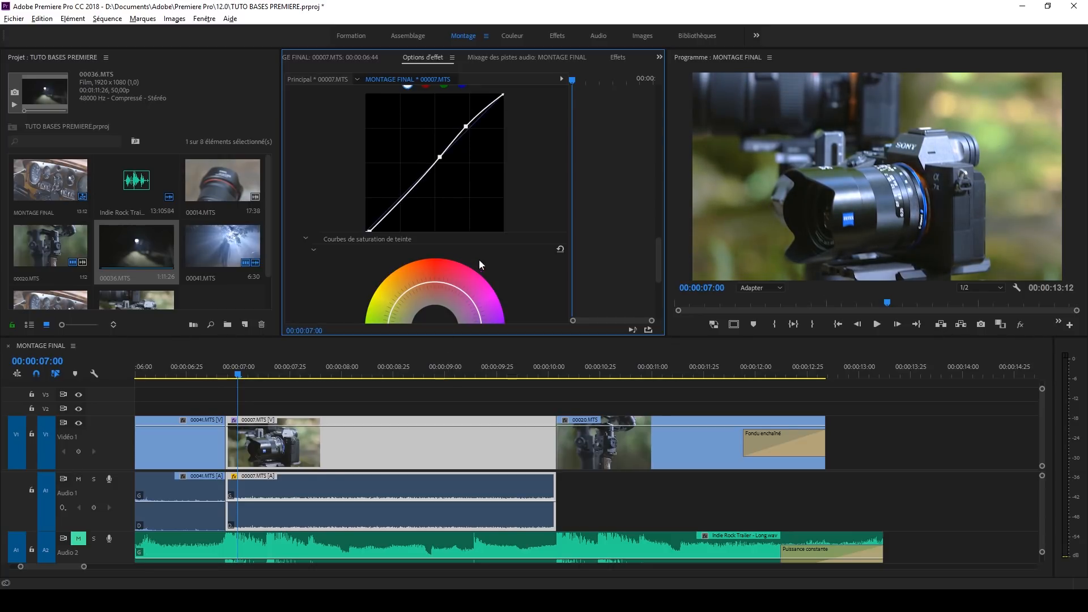
Step: Toggle the effects off and on repeatedly in the program monitor to compare 00007.MTS before and after grading
{"action": "left_click", "coordinate": [1025, 323]}
{"action": "left_click", "coordinate": [1025, 324]}
{"action": "left_click", "coordinate": [1025, 325]}
{"action": "left_click", "coordinate": [1025, 326]}
{"action": "left_click", "coordinate": [1025, 326]}
{"action": "left_click", "coordinate": [1025, 326]}
{"action": "left_click", "coordinate": [1025, 326]}
{"action": "left_click", "coordinate": [1024, 327]}
Step: Scrub through the graded 00007.MTS clip, viewing it full screen and in the program monitor
{"action": "left_click", "coordinate": [253, 369]}
{"action": "left_click_drag", "start_coordinate": [253, 369], "coordinate": [430, 375]}
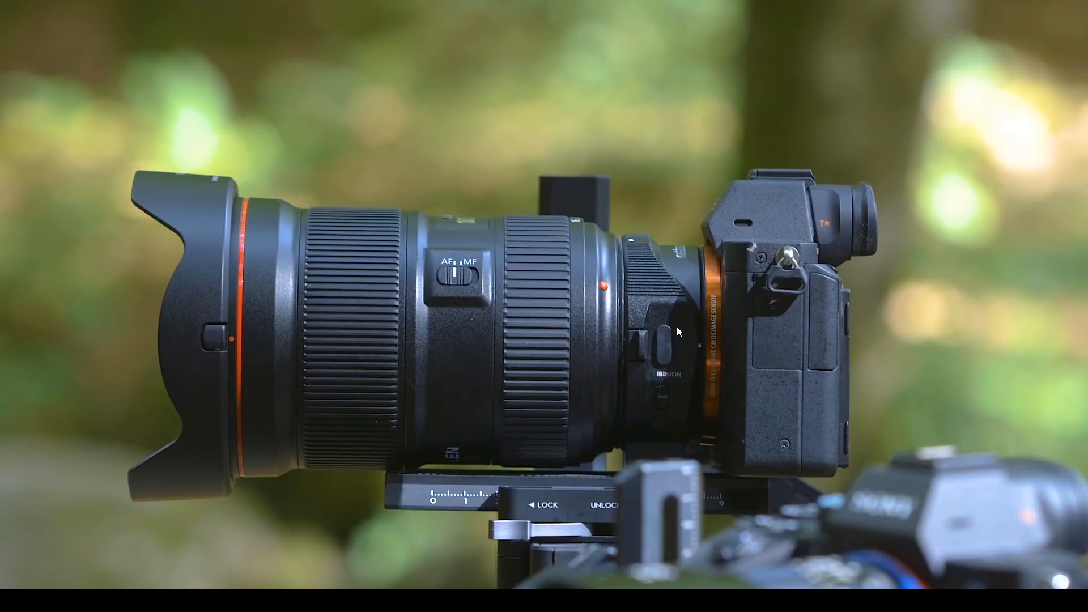
{"action": "key", "text": "Escape"}
{"action": "left_click", "coordinate": [259, 376]}
{"action": "left_click_drag", "start_coordinate": [259, 376], "coordinate": [487, 374]}
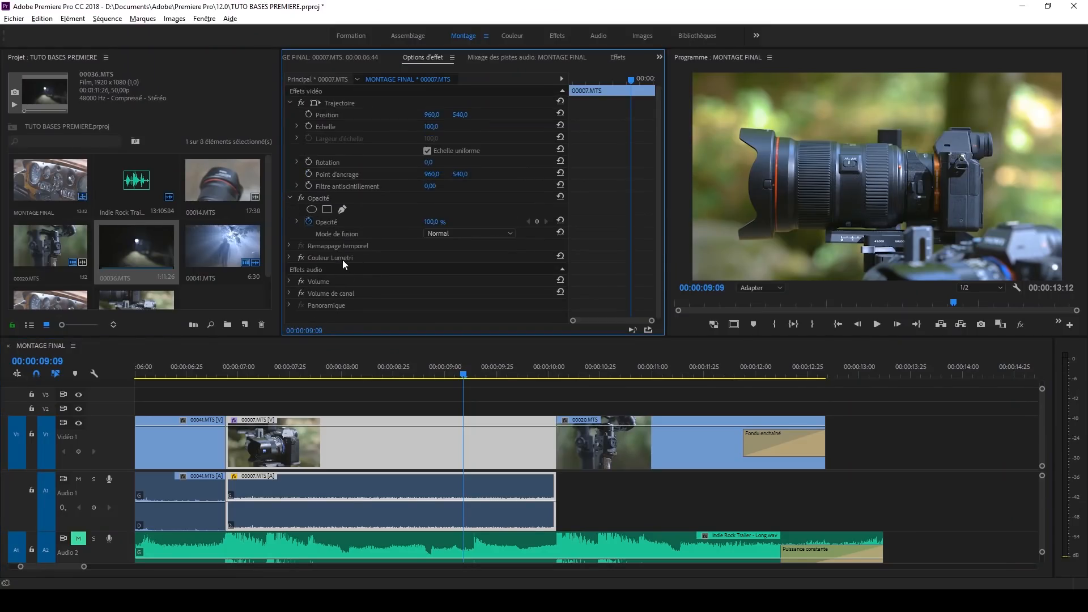
Step: Copy the Couleur Lumetri effect from 00007.MTS, paste it onto the 00020.MTS clip and scrub to the graded clip
{"action": "left_click", "coordinate": [342, 258]}
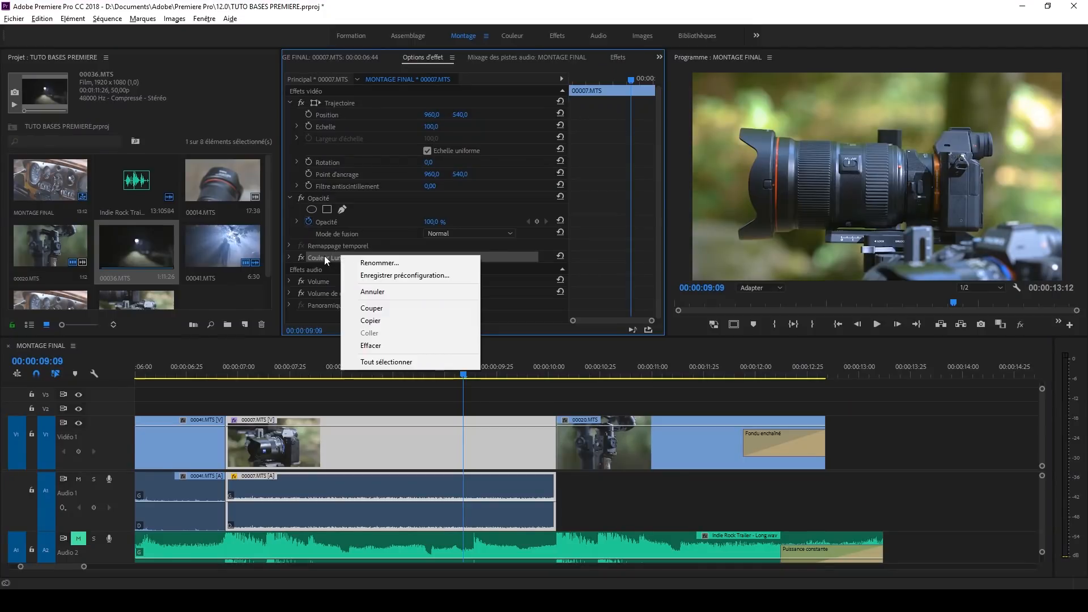
{"action": "left_click", "coordinate": [318, 254]}
{"action": "right_click", "coordinate": [324, 255]}
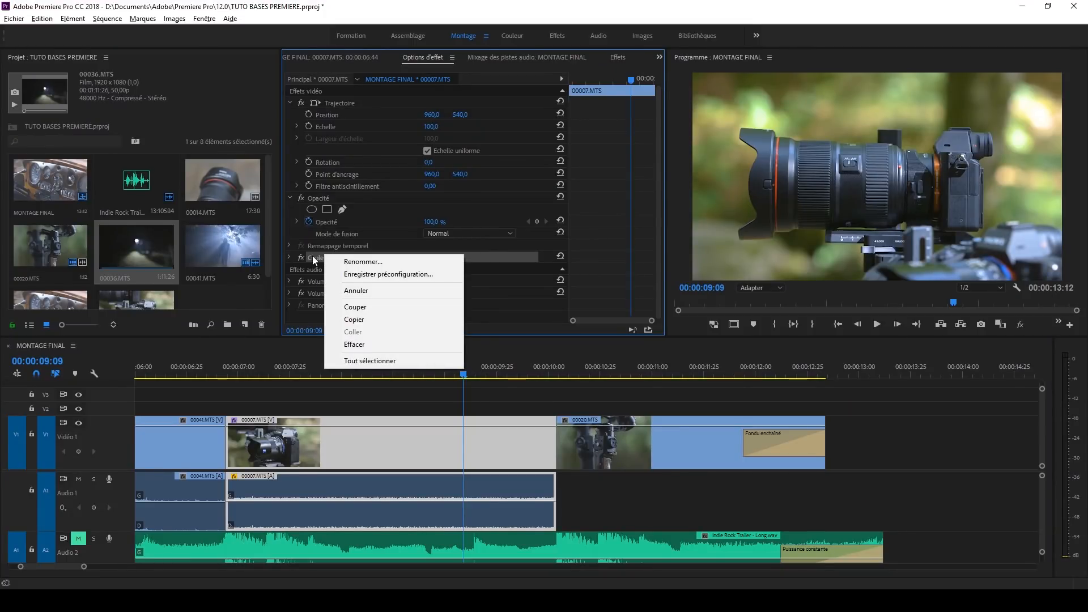
{"action": "left_click", "coordinate": [364, 319]}
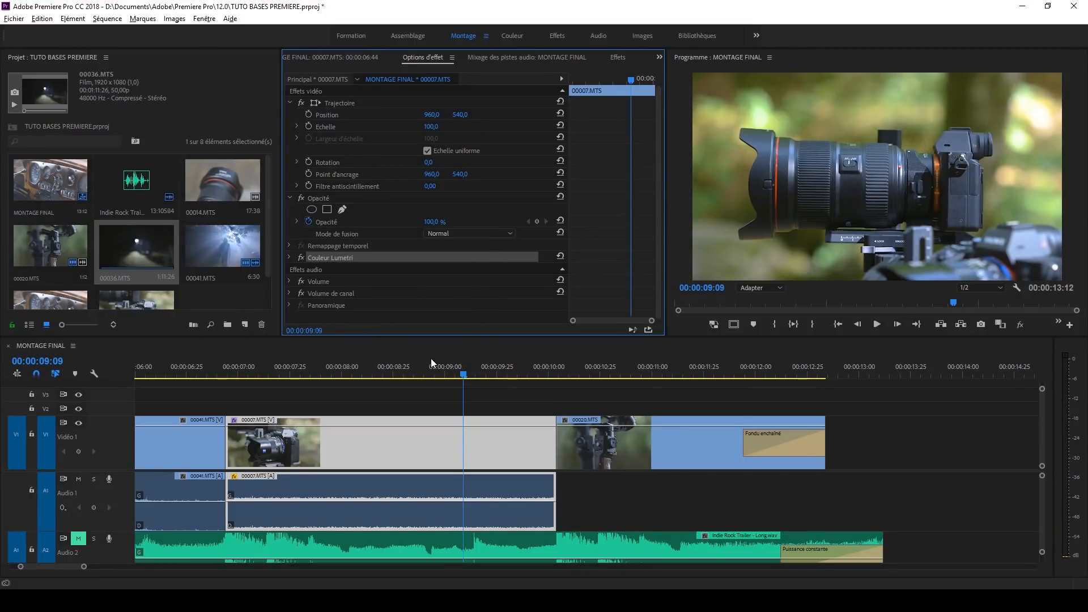
{"action": "left_click", "coordinate": [618, 456]}
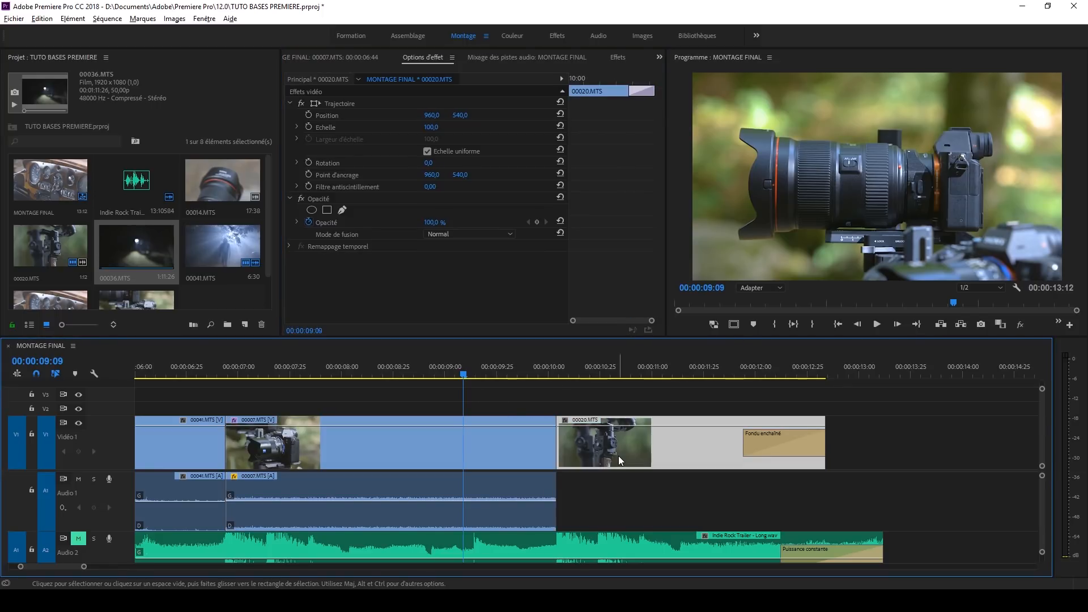
{"action": "key", "text": "ctrl+v"}
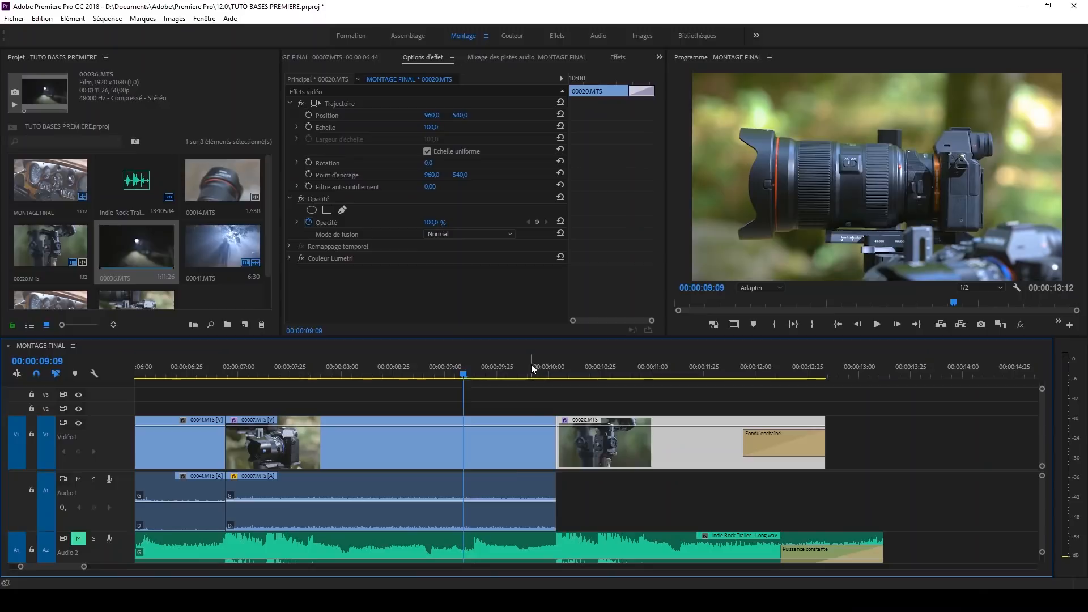
{"action": "left_click", "coordinate": [536, 367]}
{"action": "left_click_drag", "start_coordinate": [537, 369], "coordinate": [568, 360]}
Step: Paste the copied Couleur Lumetri effect onto the 00043.MTS and 00041.MTS clips, and scrub through the sequence to check the grading
{"action": "scroll", "coordinate": [315, 423], "scroll_direction": "up", "scroll_amount": 3}
{"action": "scroll", "coordinate": [340, 405], "scroll_direction": "down", "scroll_amount": 4}
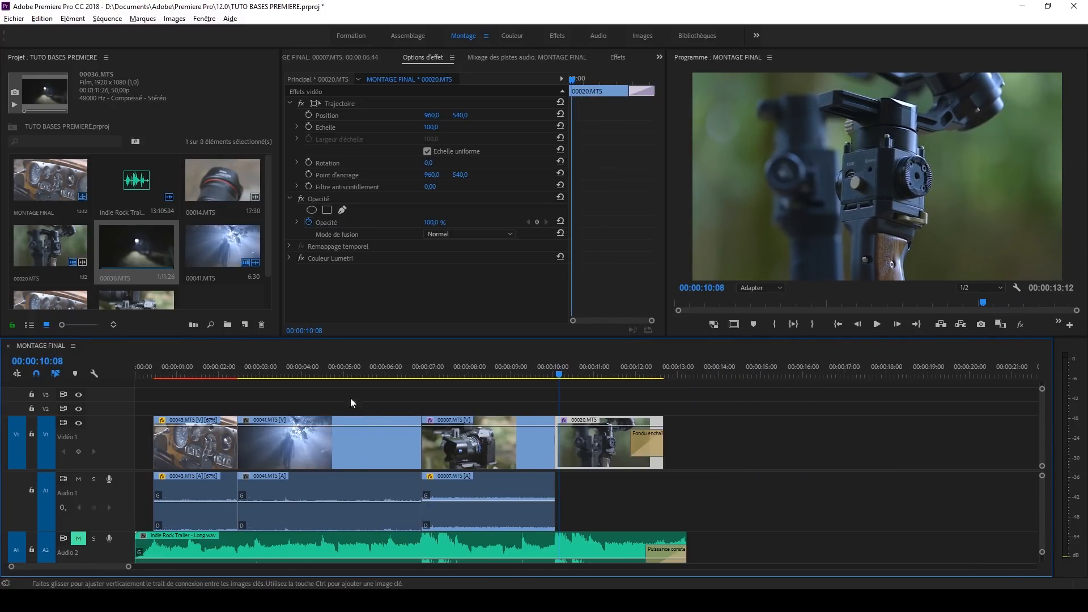
{"action": "left_click_drag", "start_coordinate": [218, 375], "coordinate": [220, 373]}
{"action": "left_click", "coordinate": [181, 454]}
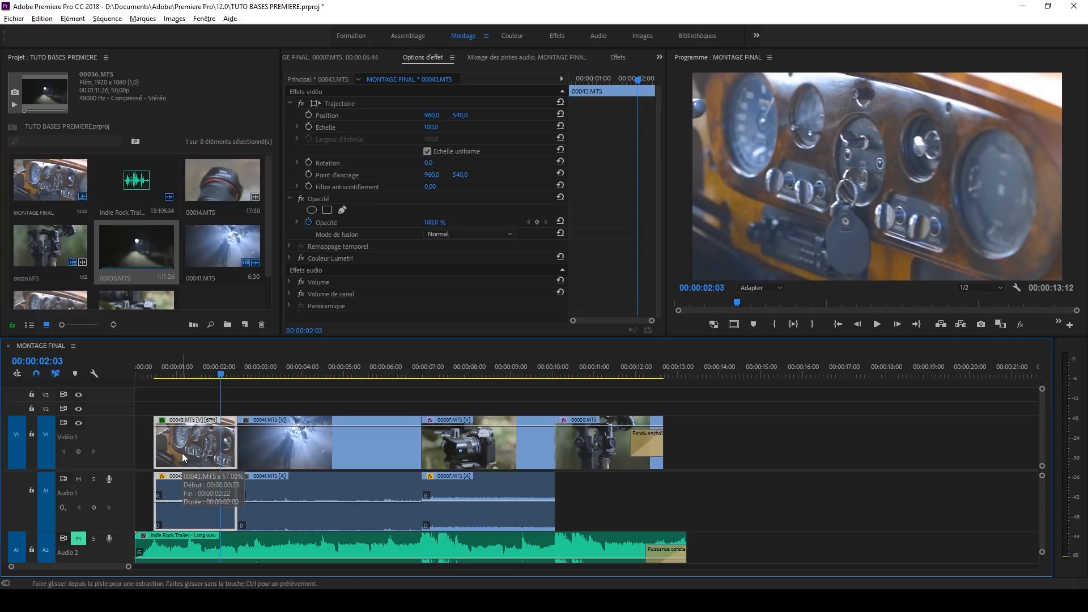
{"action": "left_click_drag", "start_coordinate": [226, 377], "coordinate": [316, 376]}
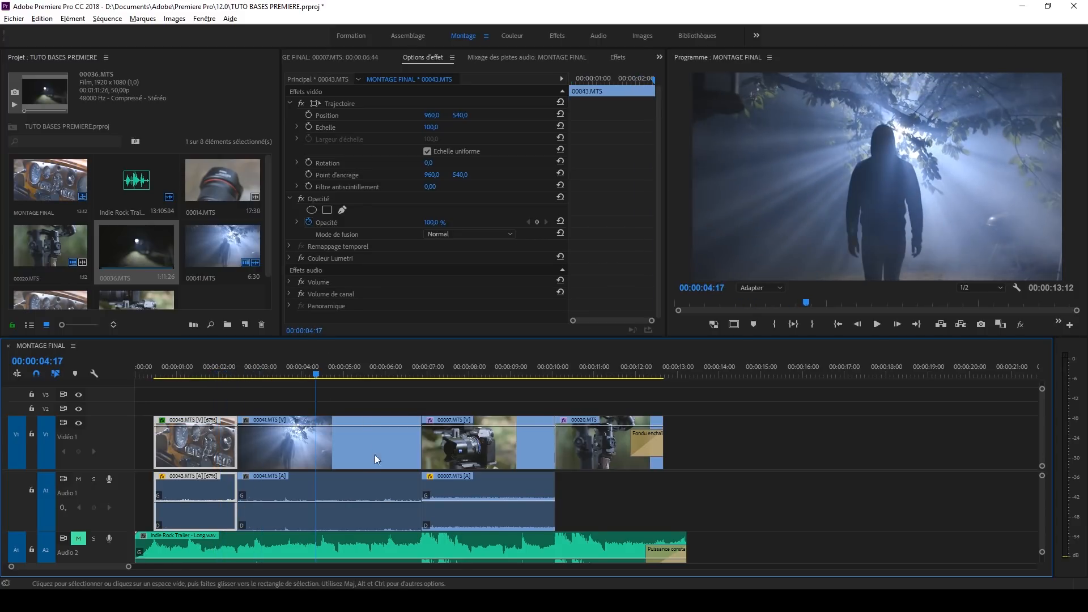
{"action": "left_click", "coordinate": [339, 454]}
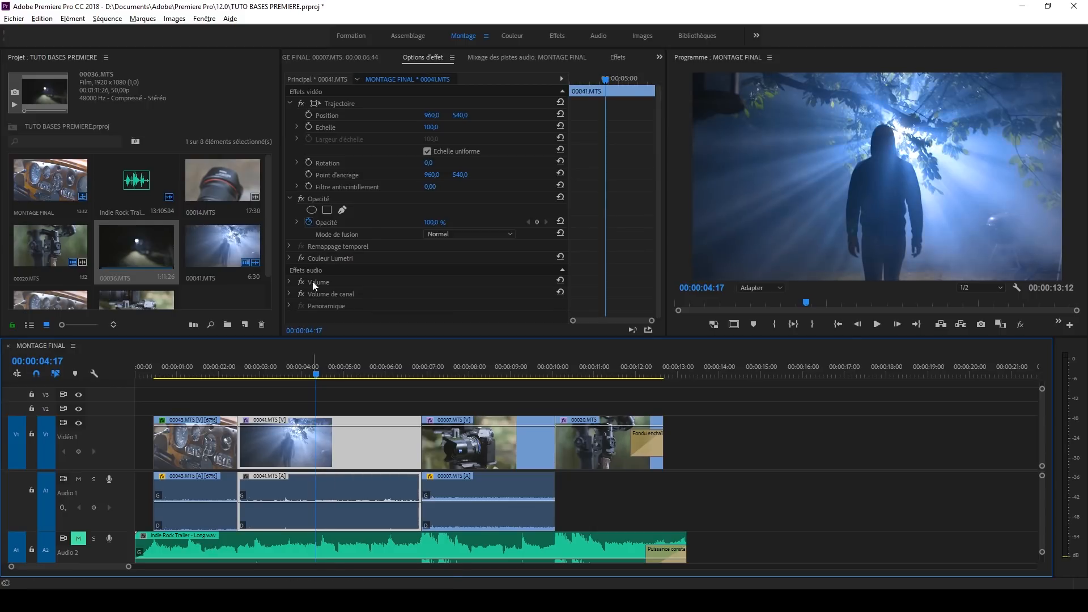
{"action": "left_click_drag", "start_coordinate": [316, 376], "coordinate": [573, 375]}
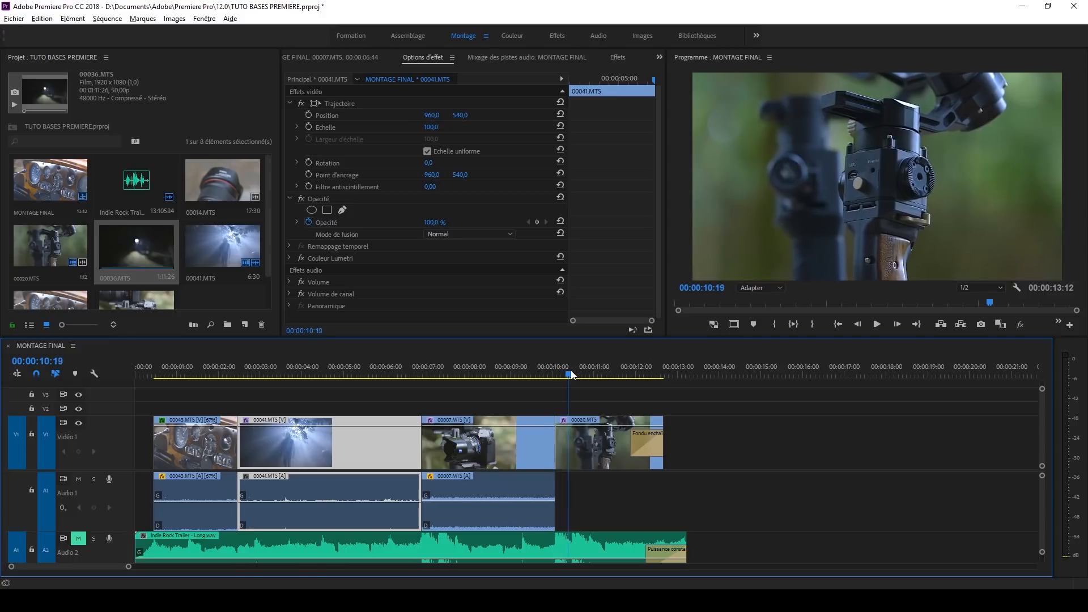